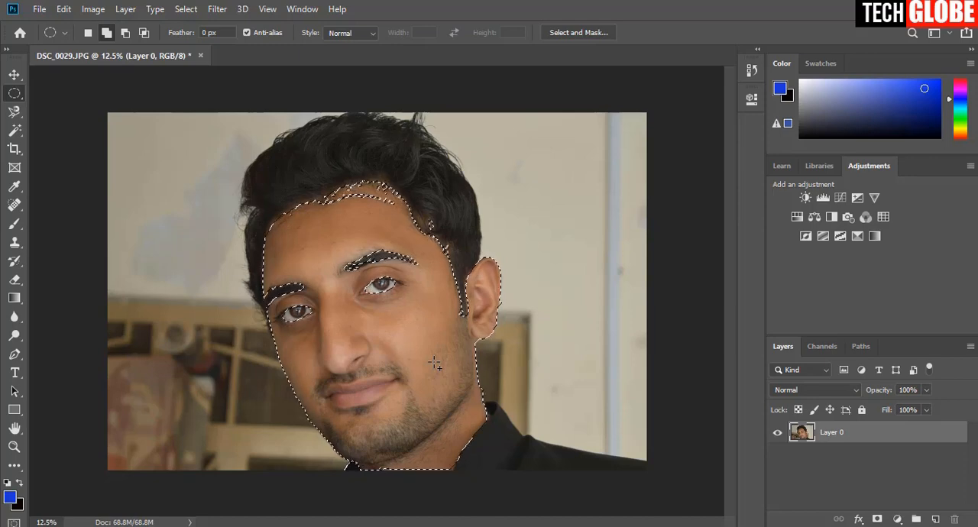
# Refine the face selection along the forehead hairline with the Magic Wand in add-to-selection mode, at tolerance 15.
pyautogui.hotkey('ctrl', '+')
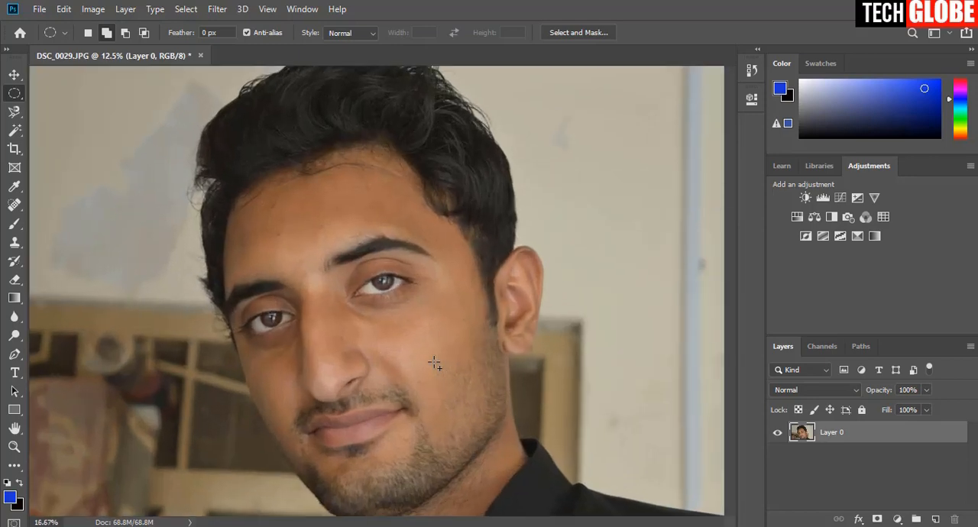
pyautogui.moveTo(437, 361); pyautogui.dragTo(449, 300)
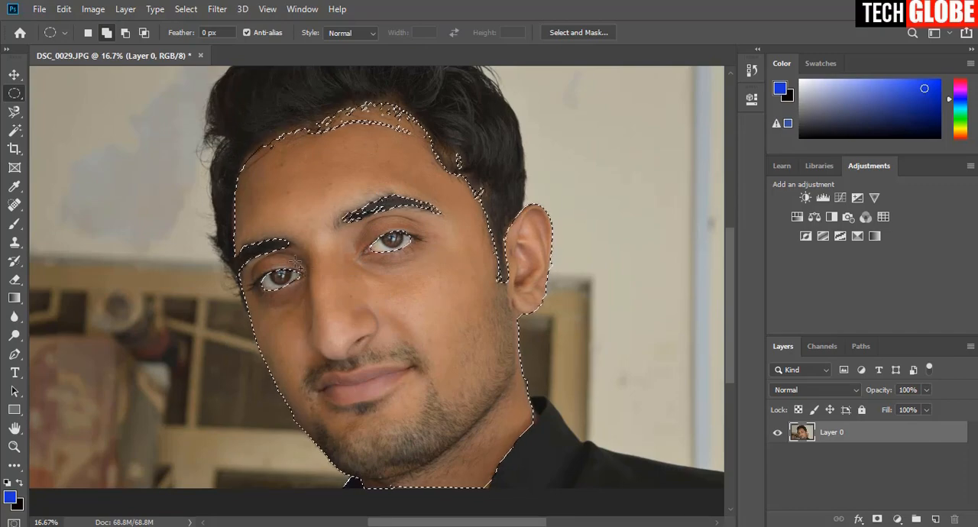
pyautogui.click(14, 128)
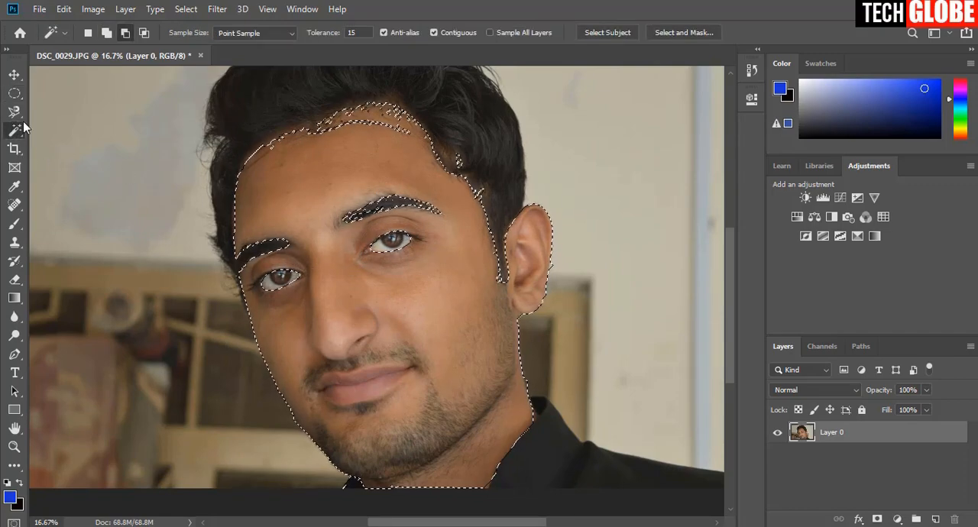
pyautogui.rightClick(16, 129)
pyautogui.click(72, 146)
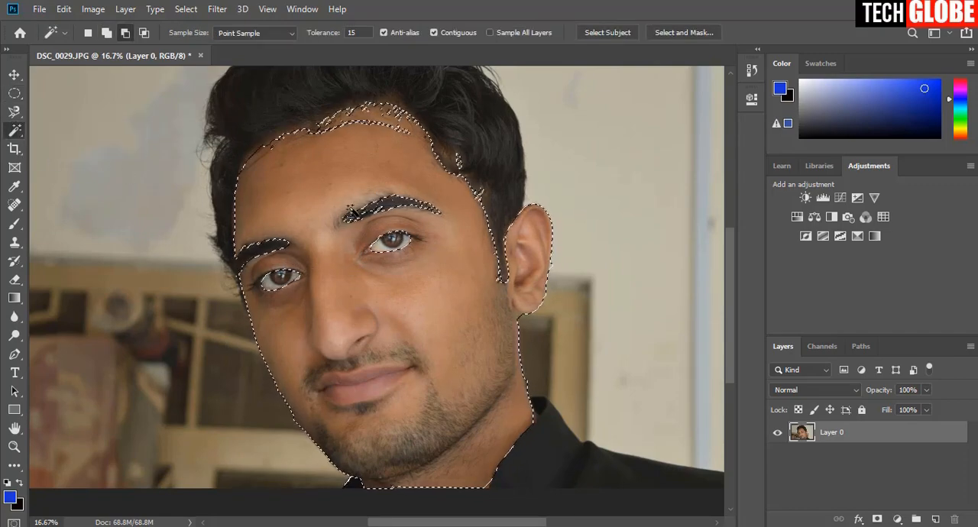
pyautogui.hotkey('ctrl', '+')
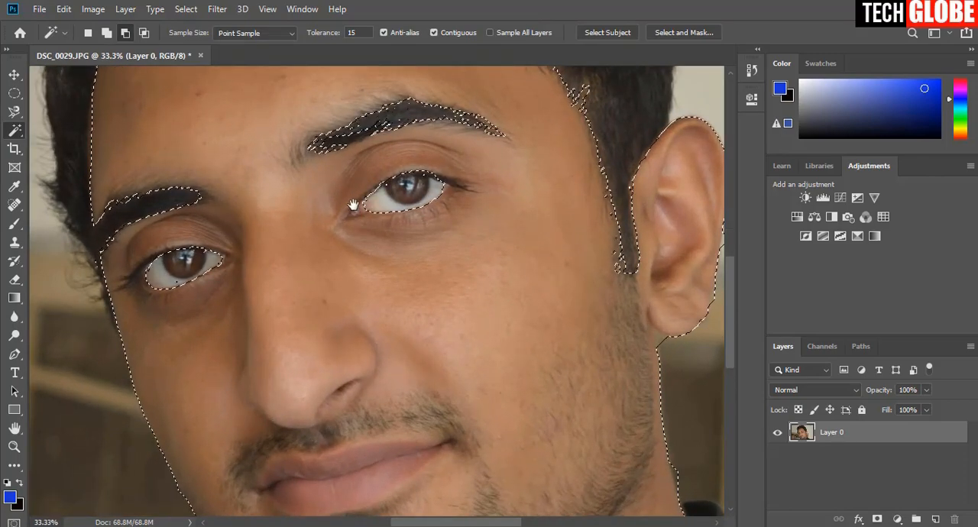
pyautogui.moveTo(352, 205); pyautogui.dragTo(525, 456)
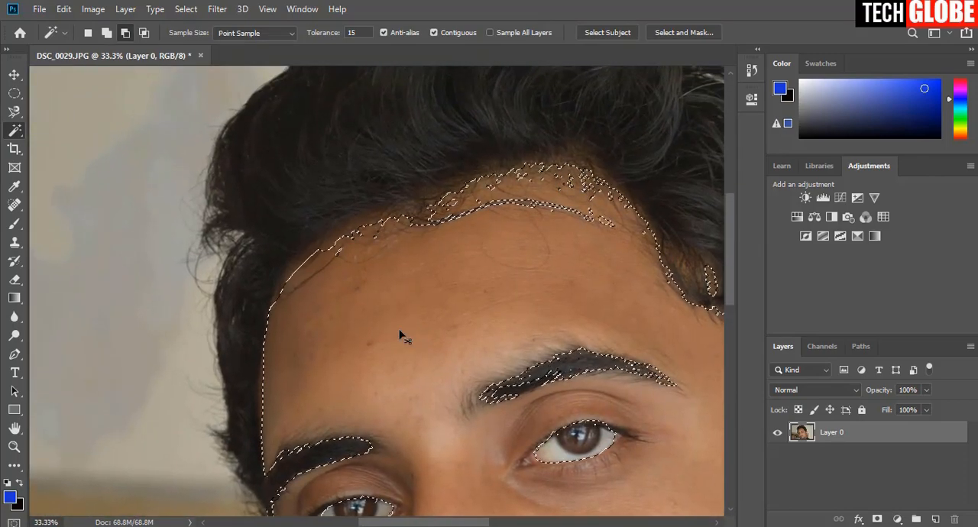
pyautogui.hotkey('ctrl', '+')
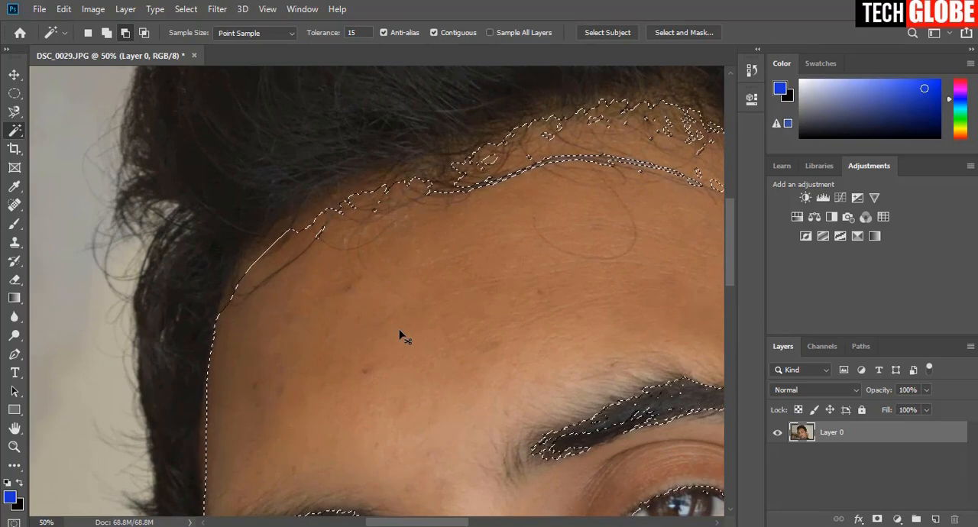
pyautogui.hotkey('ctrl', '+')
pyautogui.moveTo(400, 321); pyautogui.dragTo(408, 344)
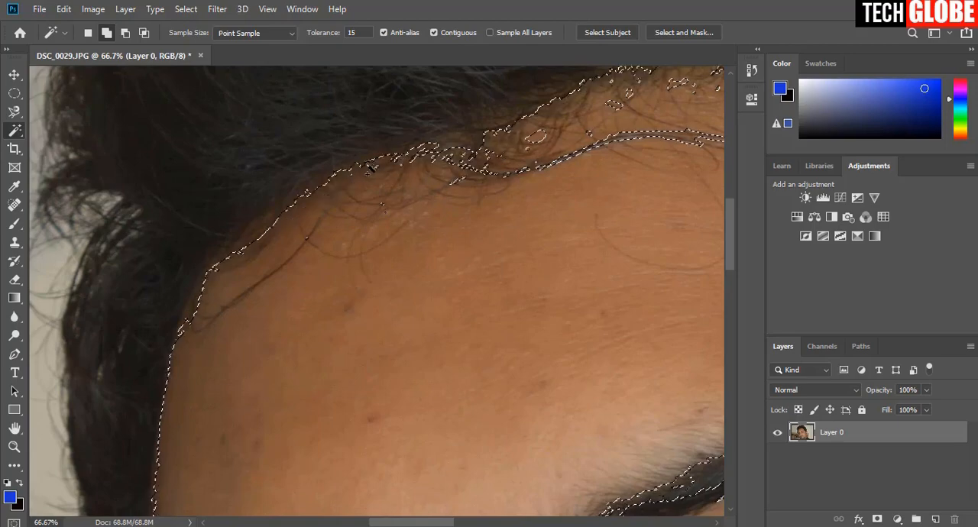
# Examine the selection edge along the forehead hairline and temple, and return to the full portrait.
pyautogui.moveTo(550, 135); pyautogui.dragTo(316, 236)
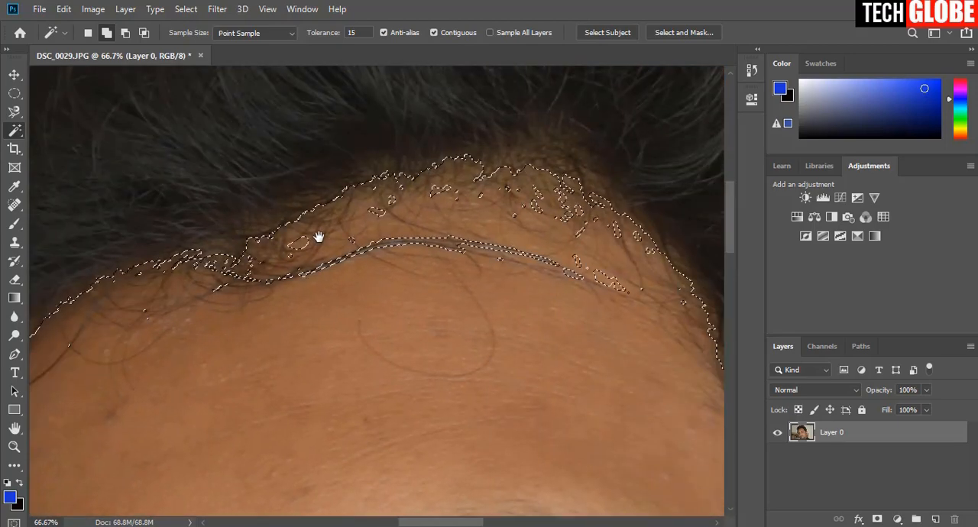
pyautogui.moveTo(443, 187); pyautogui.dragTo(390, 183)
pyautogui.moveTo(517, 220); pyautogui.dragTo(467, 186)
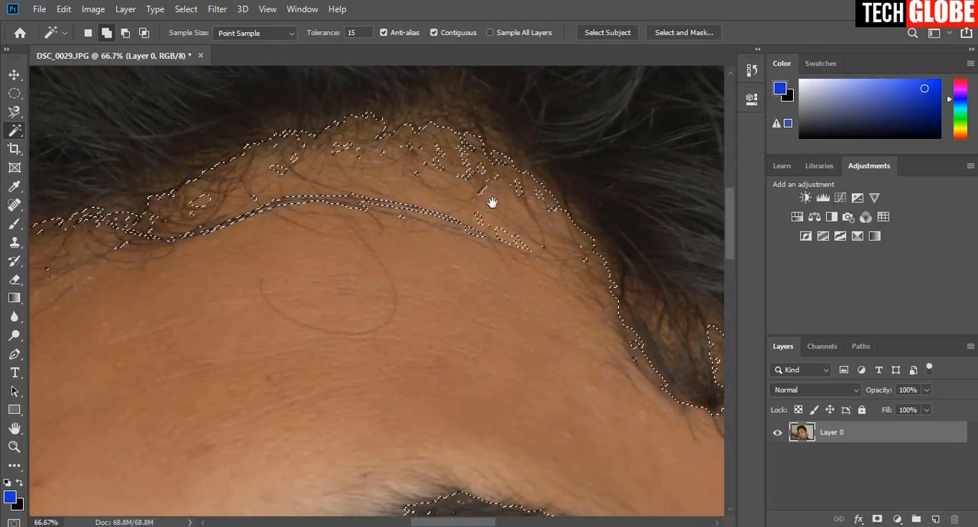
pyautogui.moveTo(462, 220); pyautogui.dragTo(397, 179)
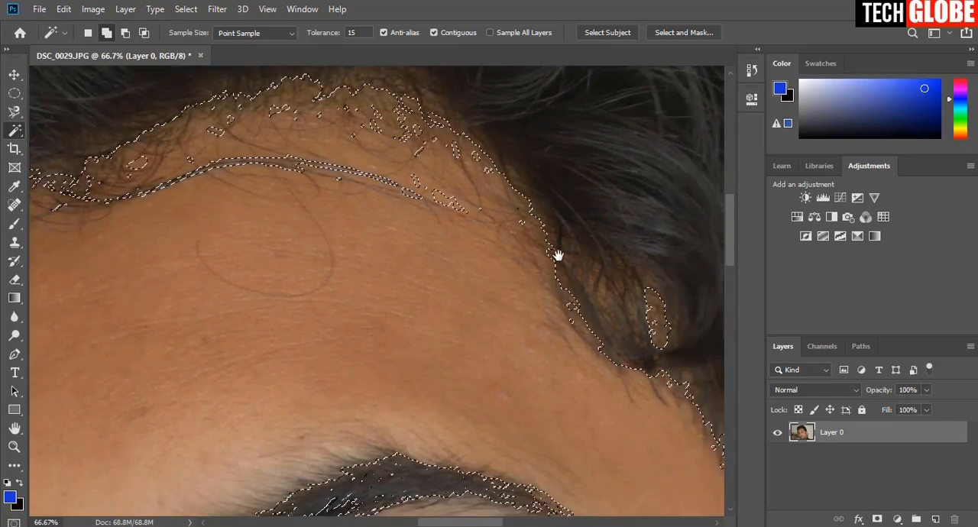
pyautogui.moveTo(557, 256); pyautogui.dragTo(463, 157)
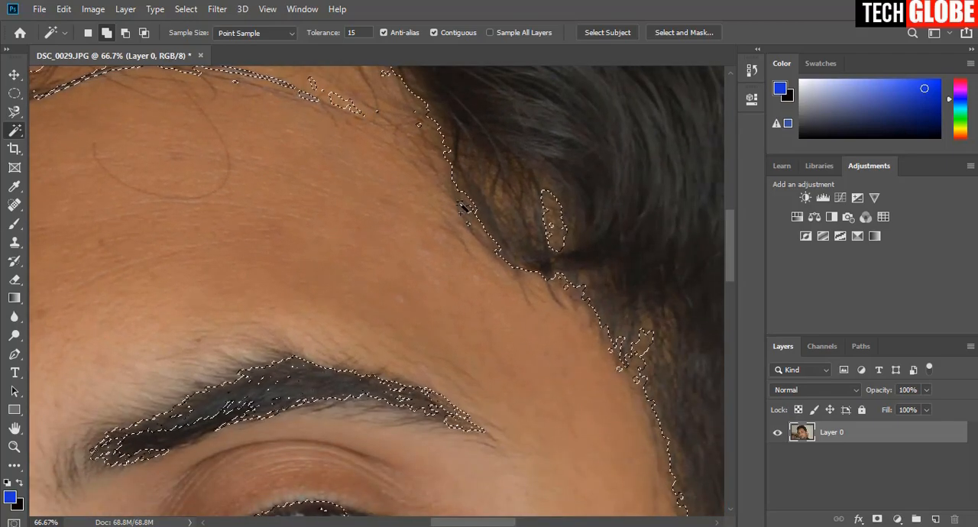
pyautogui.hotkey('ctrl', '-')
pyautogui.hotkey('ctrl', '-')
pyautogui.hotkey('ctrl', '-')
pyautogui.hotkey('ctrl', '-')
pyautogui.hotkey('ctrl', '-')
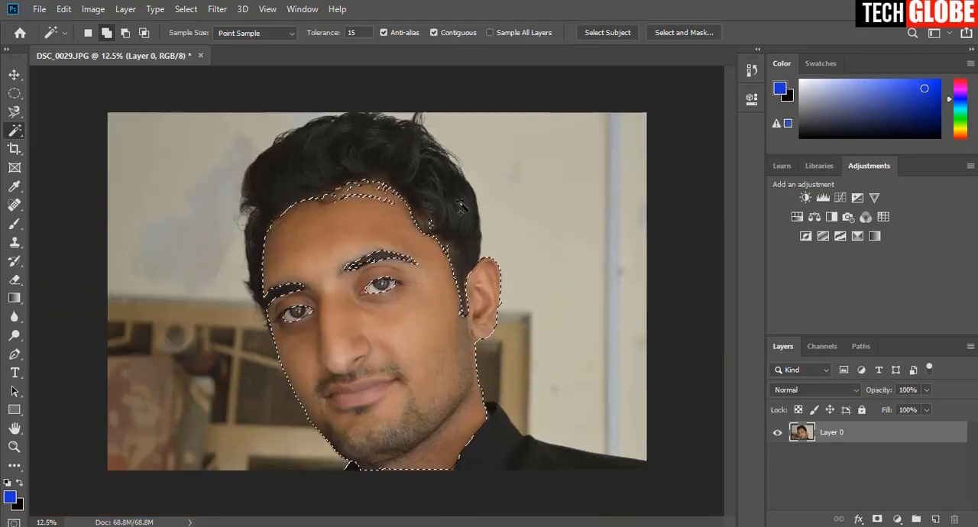
pyautogui.hotkey('ctrl', 'j')
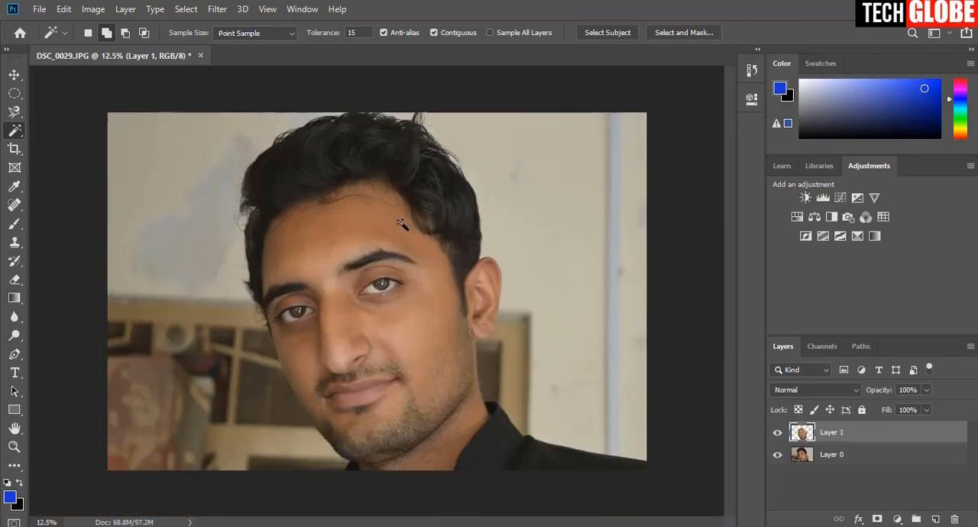
pyautogui.hotkey('ctrl', 'z')
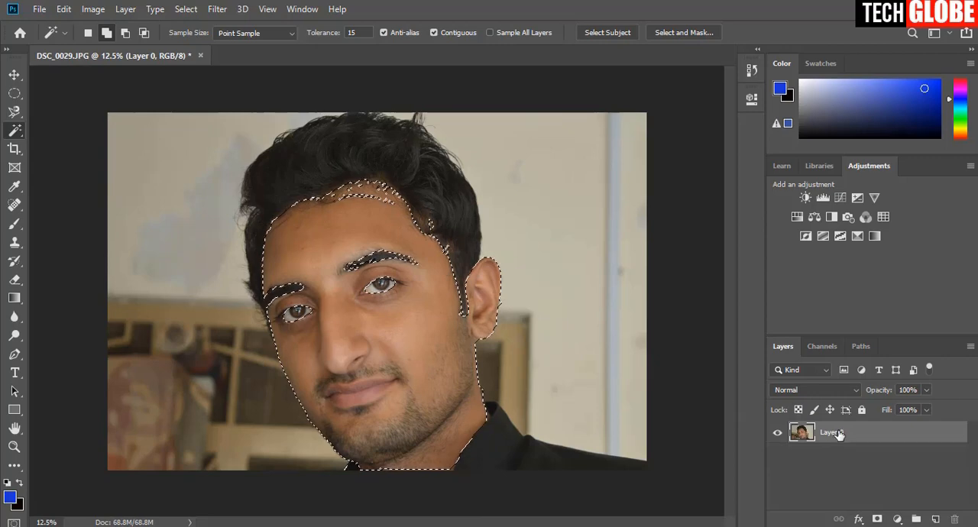
pyautogui.moveTo(871, 433); pyautogui.dragTo(935, 520)
pyautogui.hotkey('ctrl', 'z')
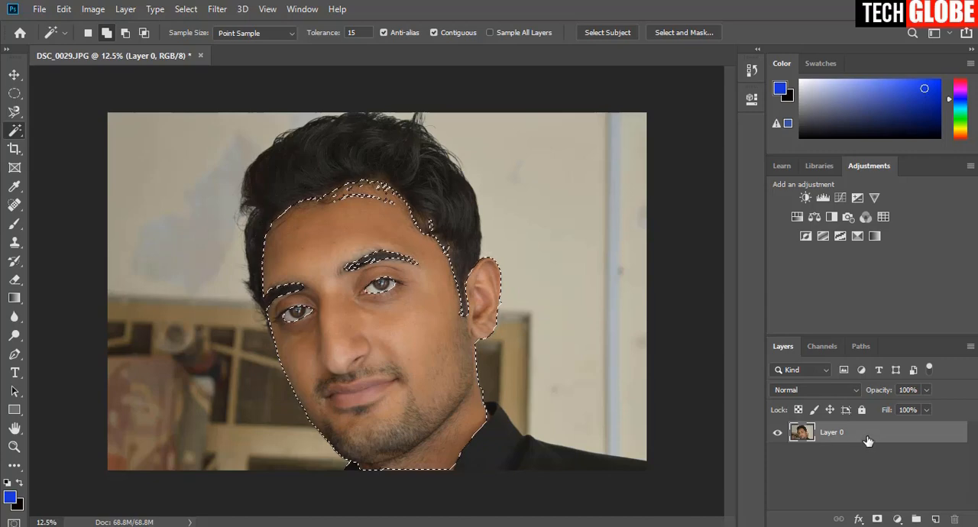
# Duplicate the whole Layer 0 while keeping the face selection active.
pyautogui.moveTo(872, 436); pyautogui.dragTo(936, 522)
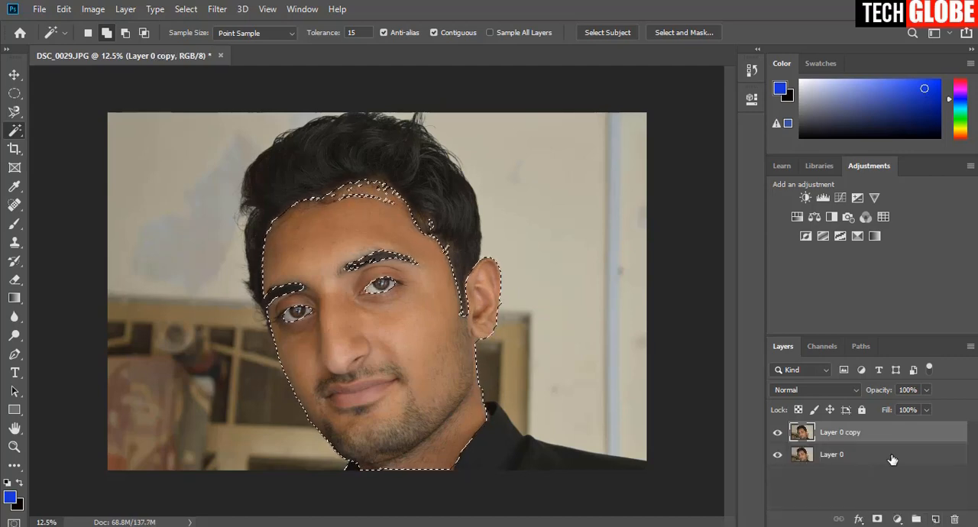
# Refine the selection in Select and Mask with Smooth 6, Feather 0.9 px and Contrast 3%, and add it as a layer mask on the copy.
pyautogui.click(682, 33)
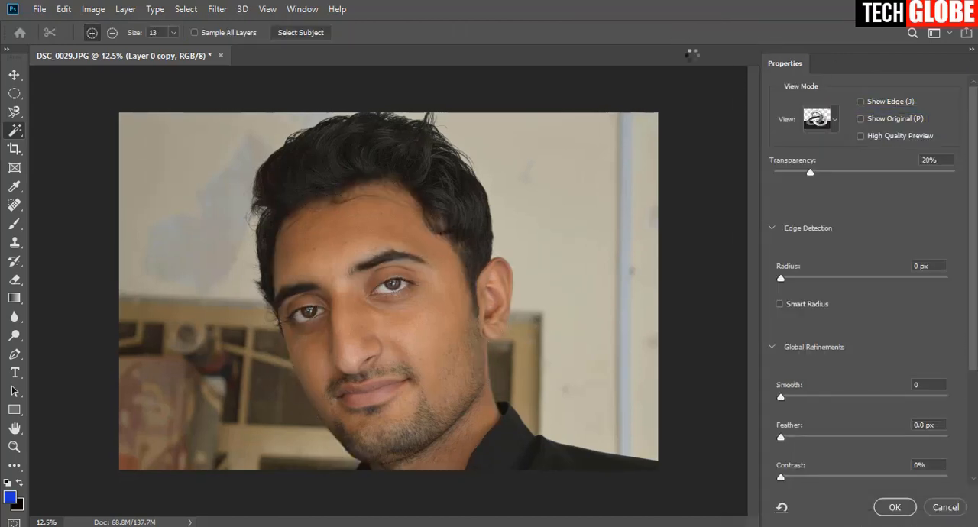
pyautogui.moveTo(784, 395); pyautogui.dragTo(791, 397)
pyautogui.moveTo(779, 441); pyautogui.dragTo(789, 437)
pyautogui.moveTo(782, 477); pyautogui.dragTo(785, 478)
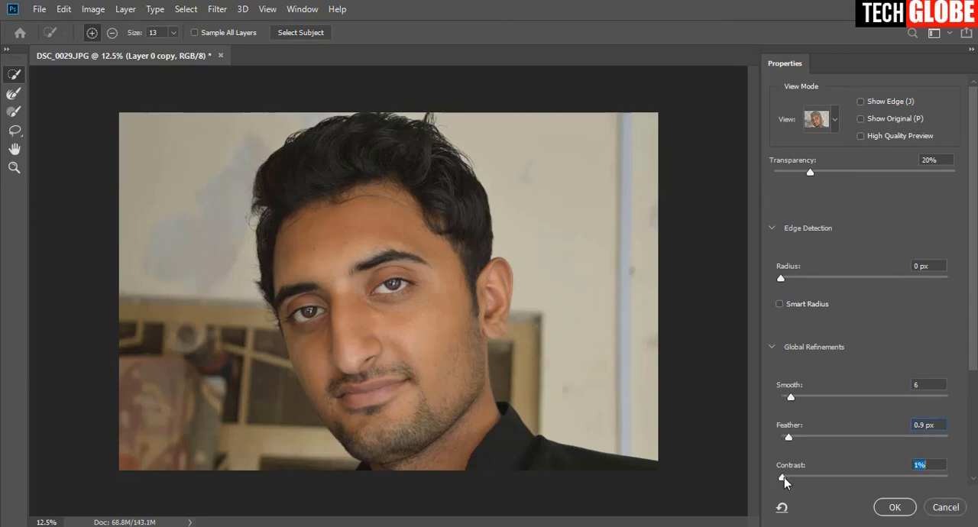
pyautogui.click(896, 509)
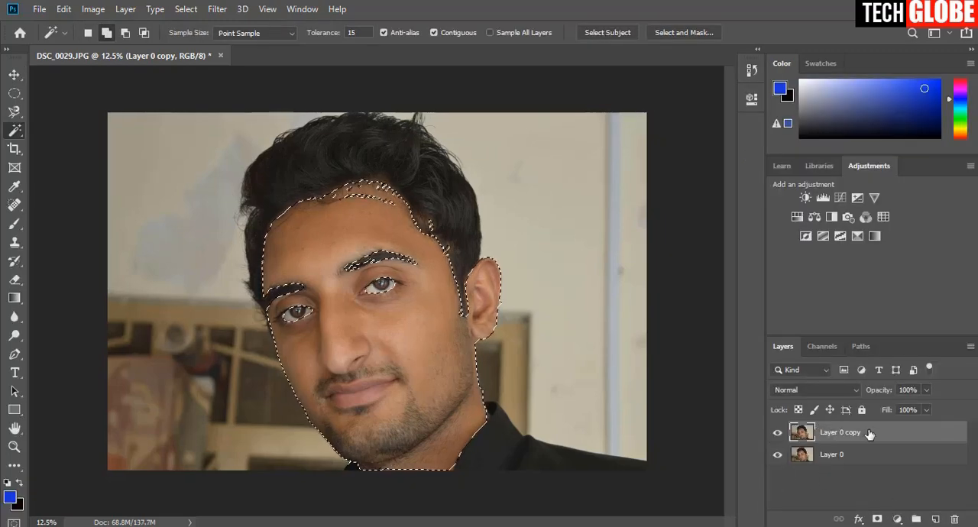
pyautogui.click(877, 520)
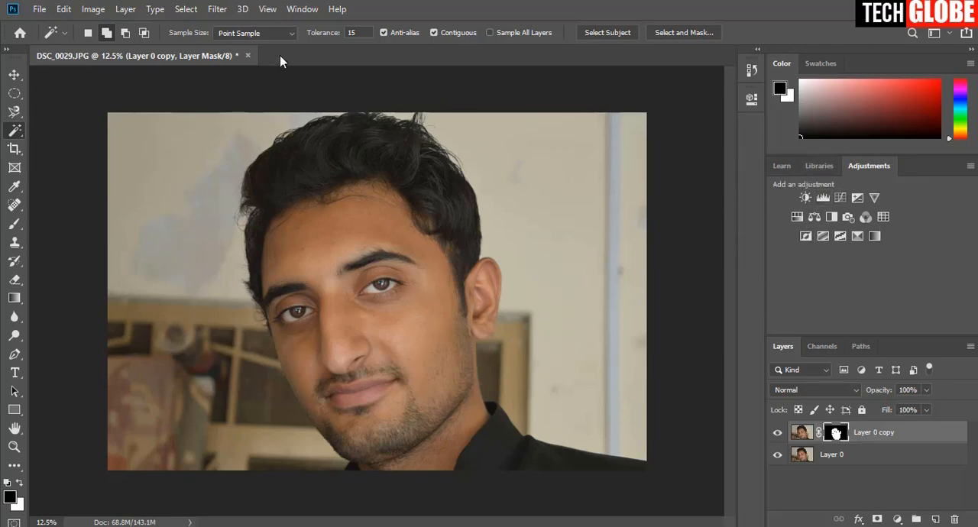
pyautogui.click(300, 10)
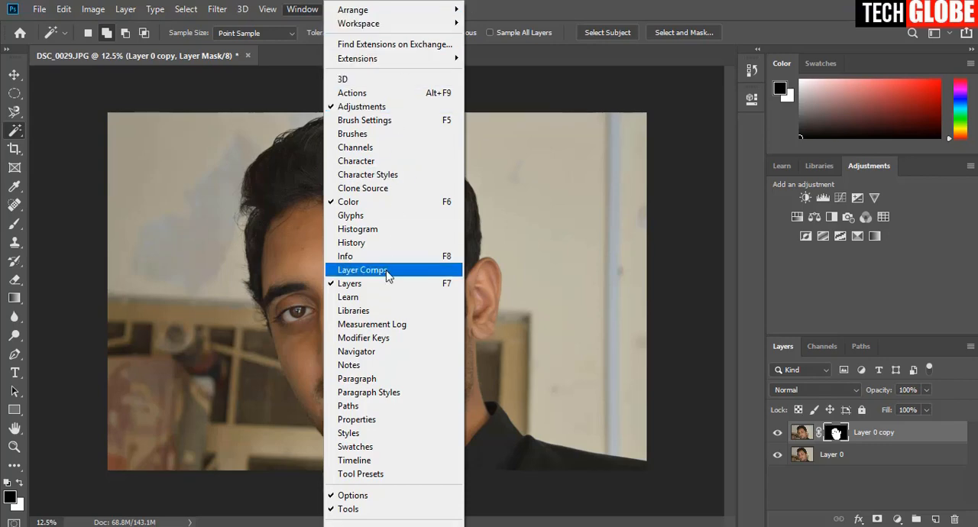
pyautogui.click(671, 6)
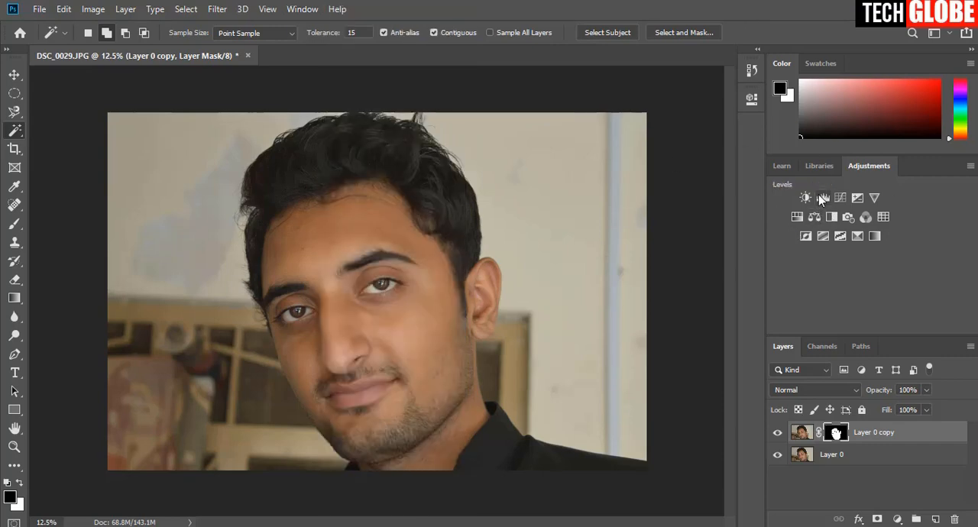
pyautogui.click(303, 9)
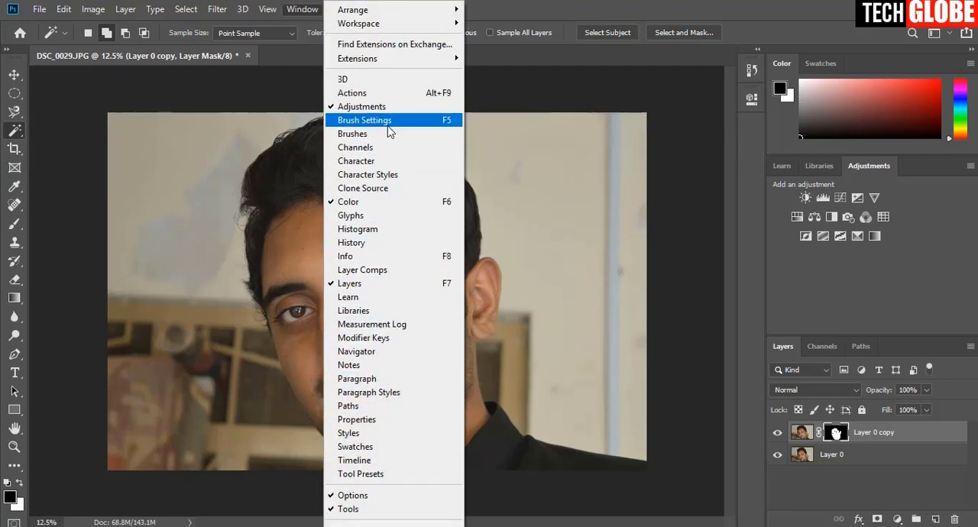
pyautogui.click(561, 4)
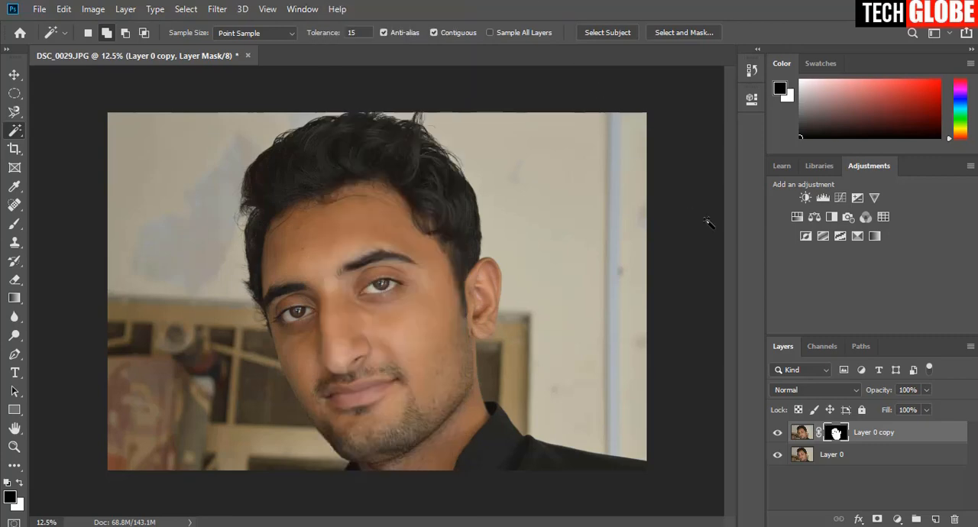
# Add a Levels adjustment layer above the masked copy, set the midtones to 1.22 and slightly lower the white input level.
pyautogui.click(821, 199)
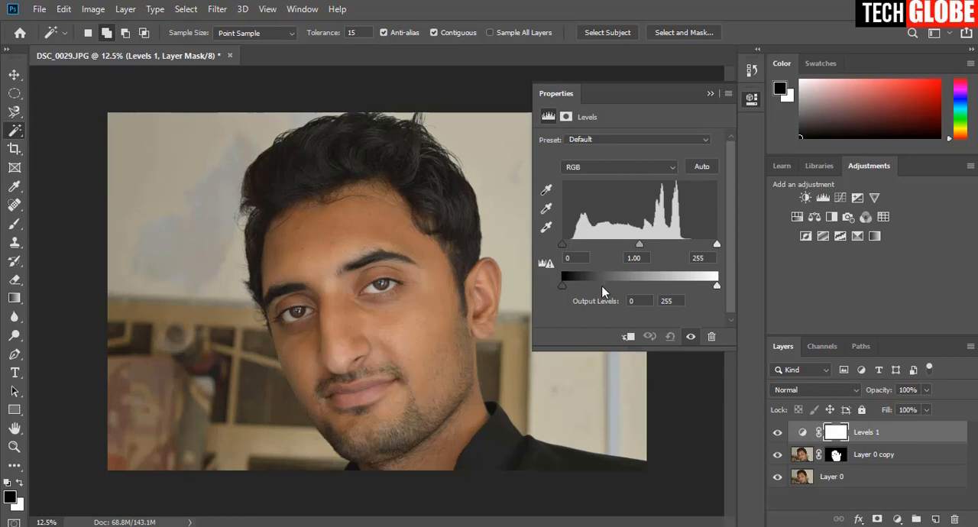
pyautogui.moveTo(643, 243); pyautogui.dragTo(629, 243)
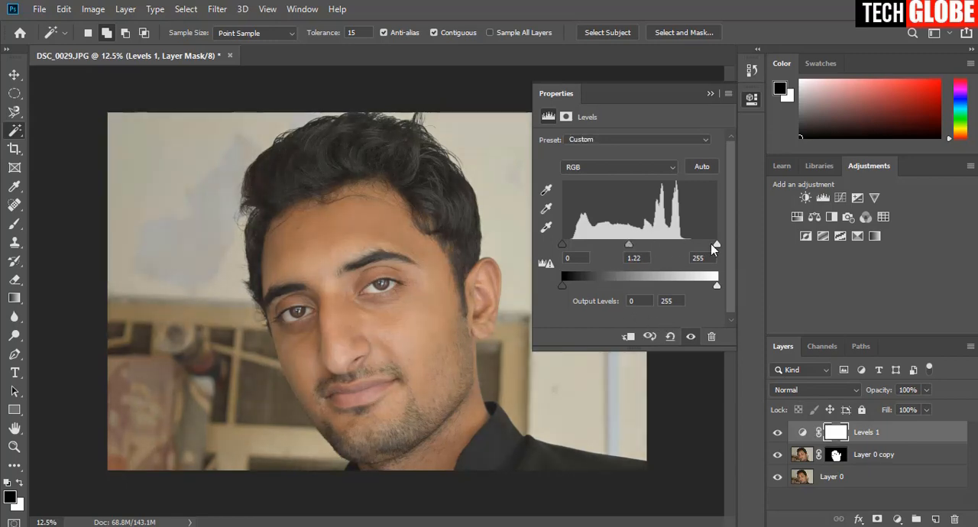
pyautogui.moveTo(715, 244); pyautogui.dragTo(711, 247)
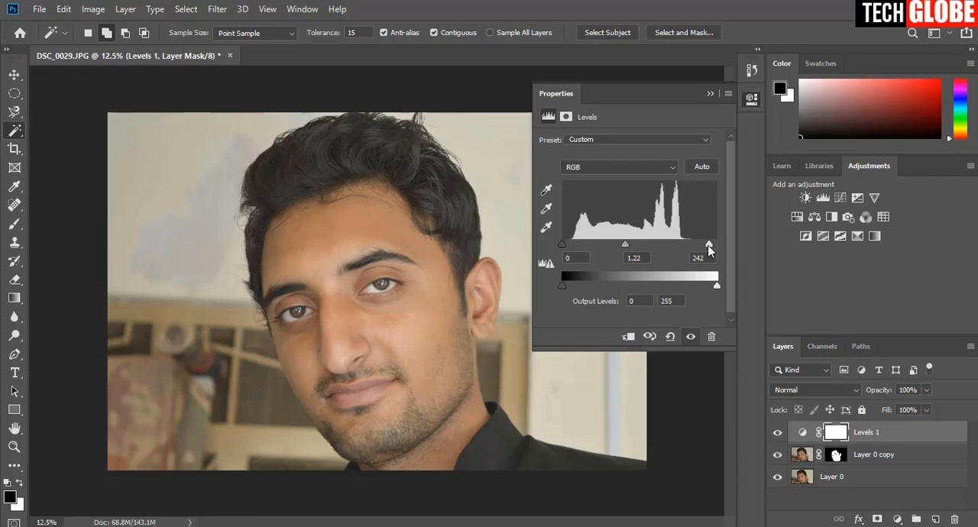
pyautogui.moveTo(709, 250); pyautogui.dragTo(712, 251)
pyautogui.moveTo(716, 247); pyautogui.dragTo(712, 245)
pyautogui.click(711, 93)
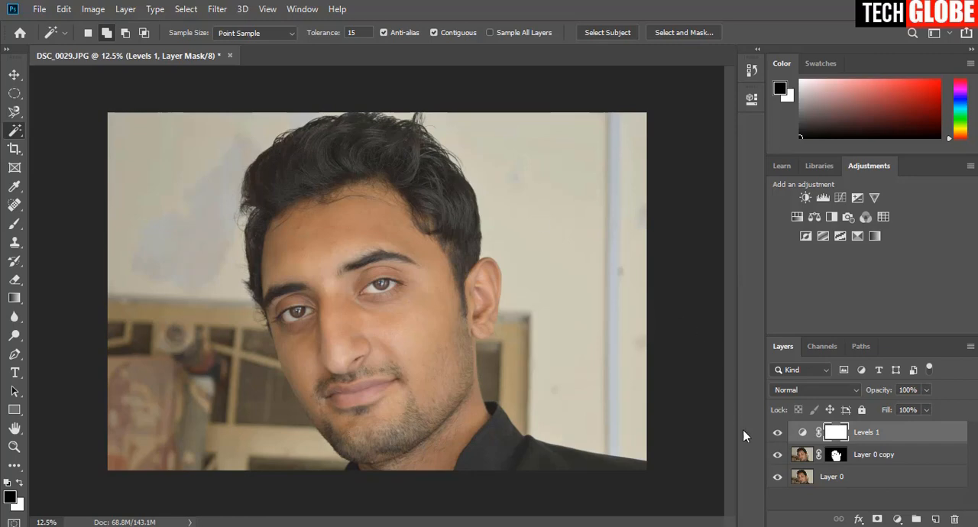
# Compare the portrait with and without the Levels adjustment.
pyautogui.click(778, 433)
pyautogui.click(778, 434)
pyautogui.click(781, 439)
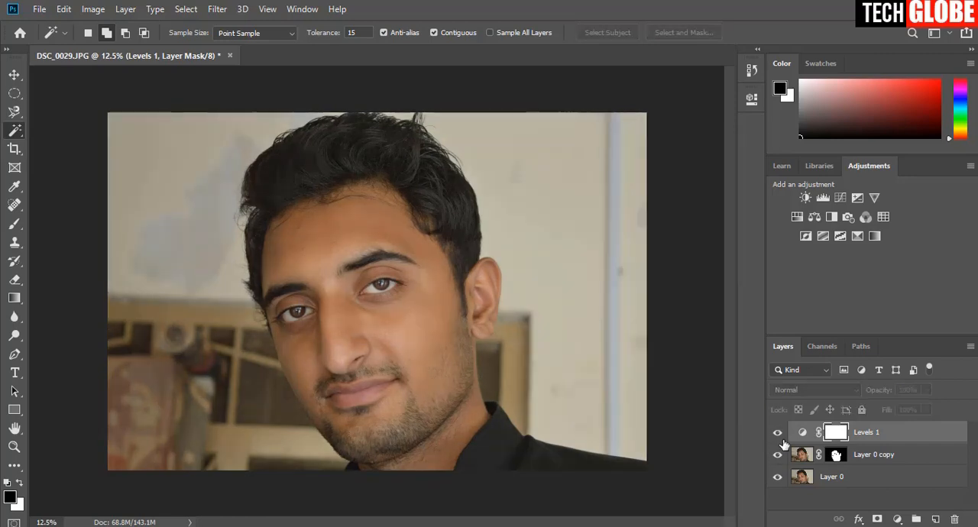
pyautogui.click(780, 440)
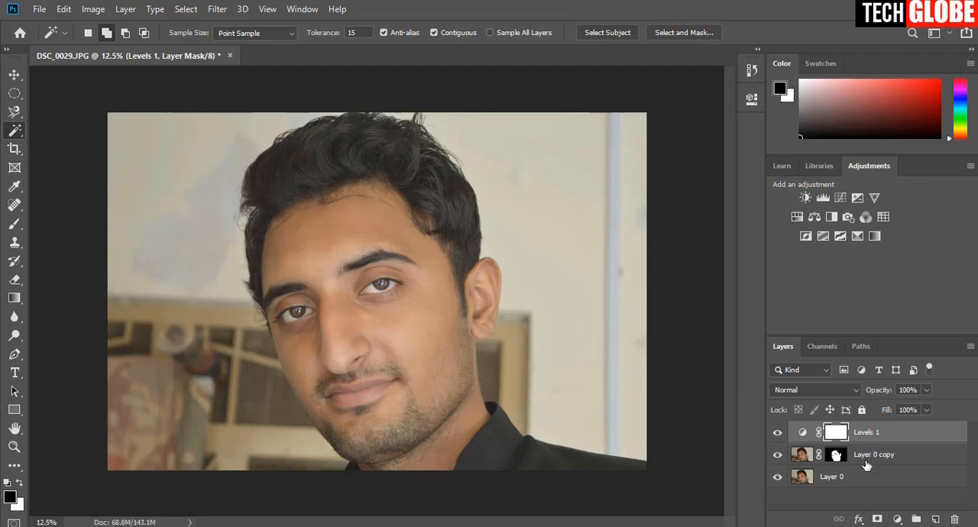
# Clip the Levels adjustment to the masked face layer and compare the face with and without it.
pyautogui.rightClick(908, 441)
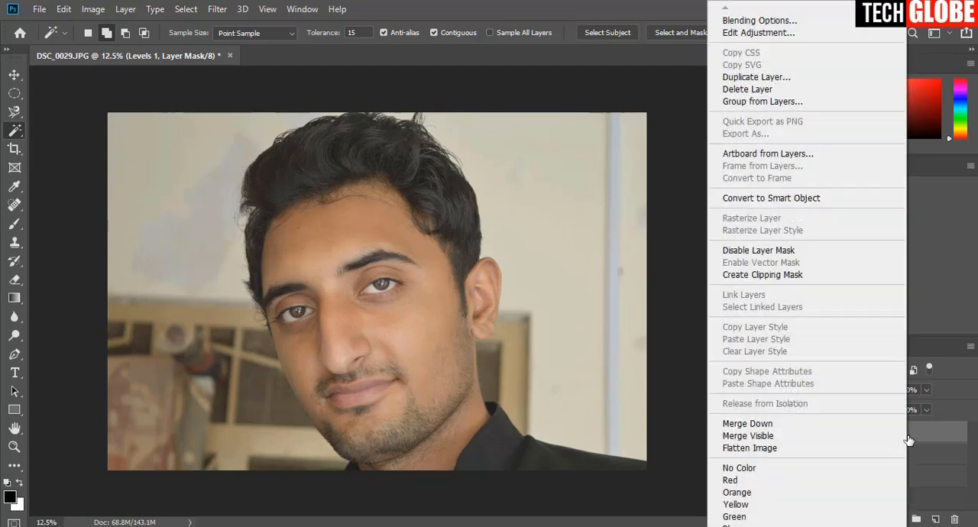
pyautogui.click(763, 275)
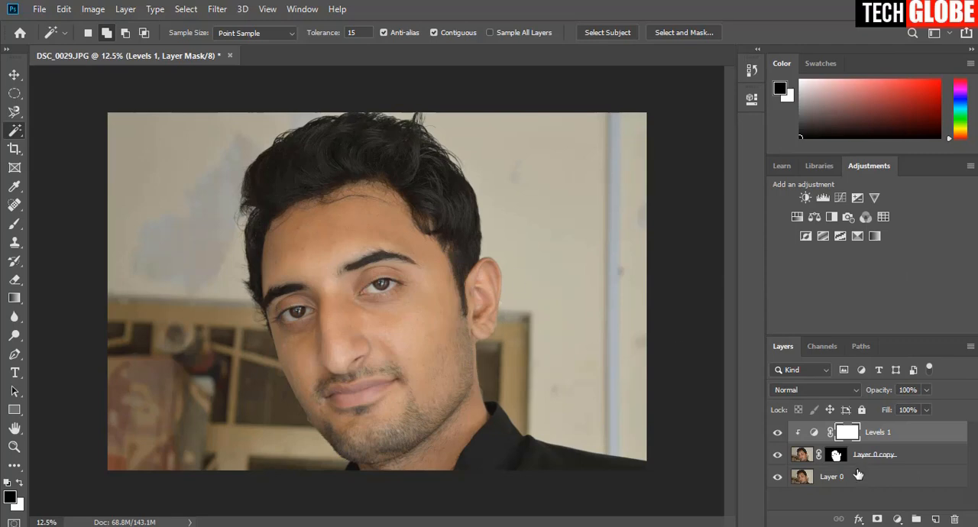
pyautogui.click(779, 434)
pyautogui.click(779, 434)
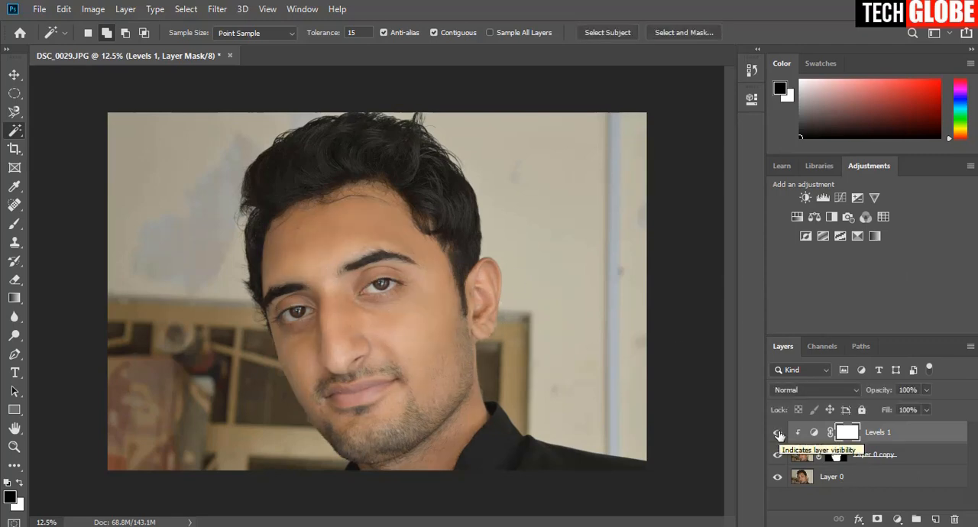
# Add a Curves adjustment layer above Levels 1, raise its midpoint slightly, and clip it to the masked face layer.
pyautogui.click(840, 198)
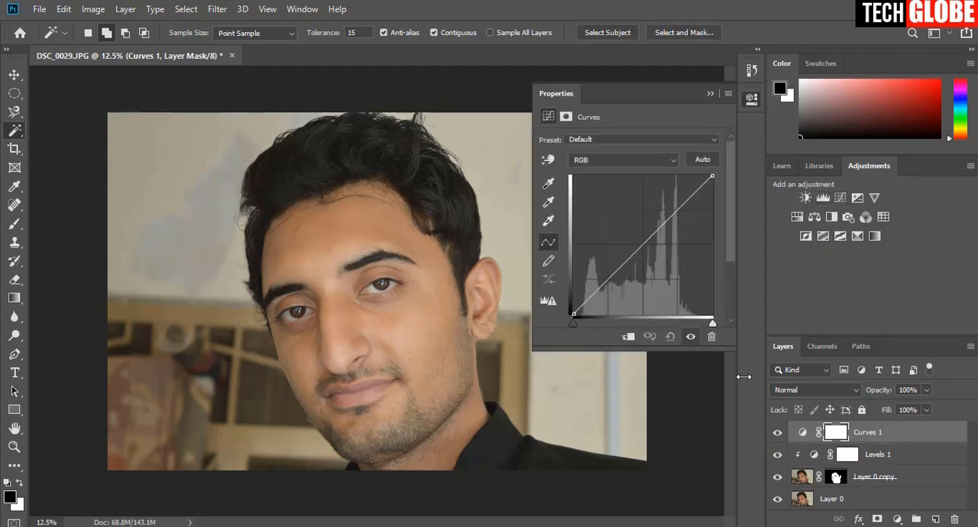
pyautogui.click(642, 243)
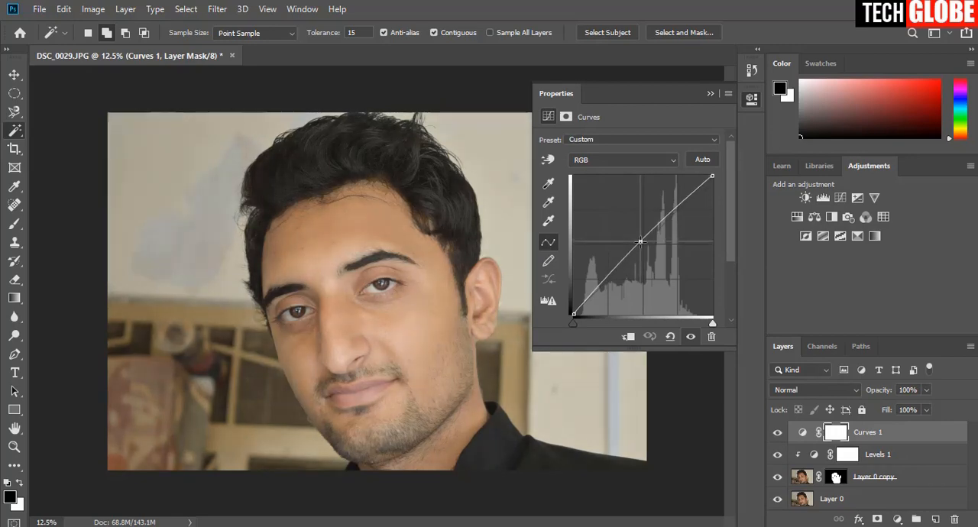
pyautogui.click(710, 94)
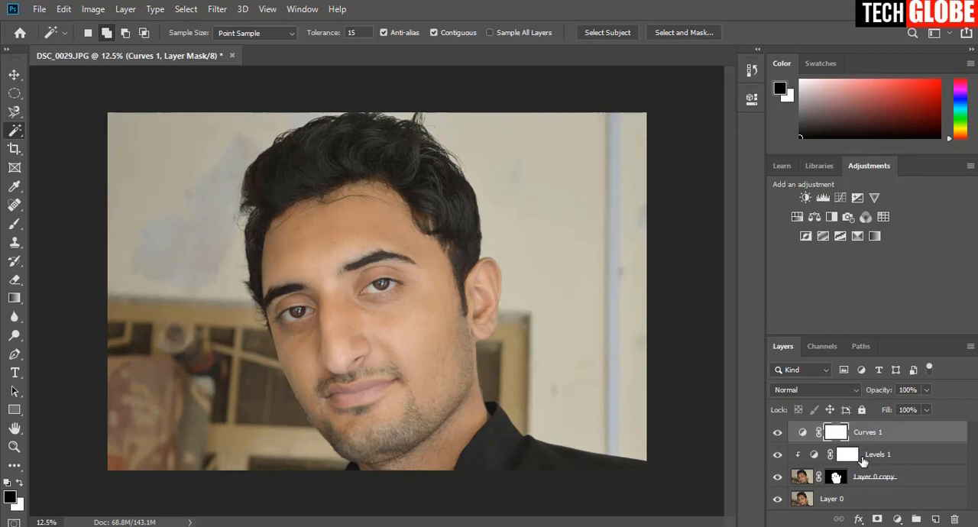
pyautogui.rightClick(907, 441)
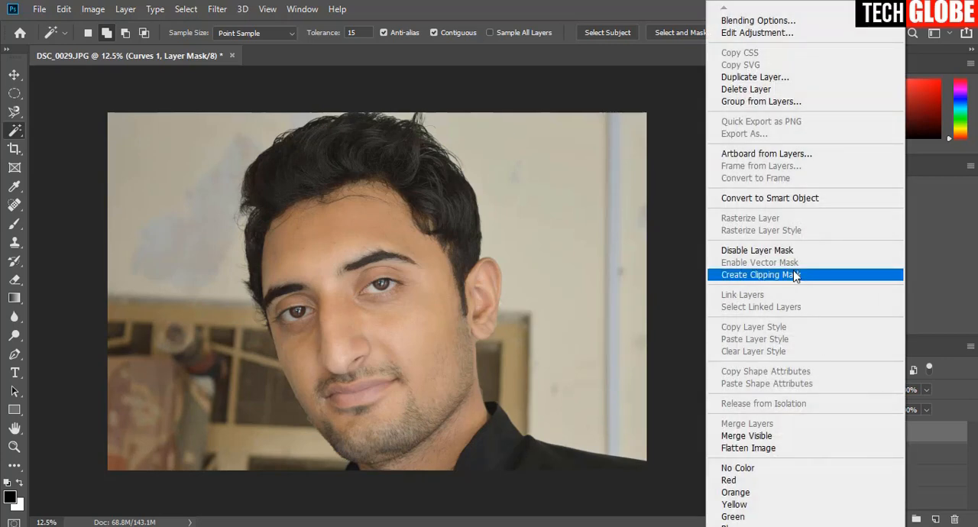
pyautogui.click(795, 275)
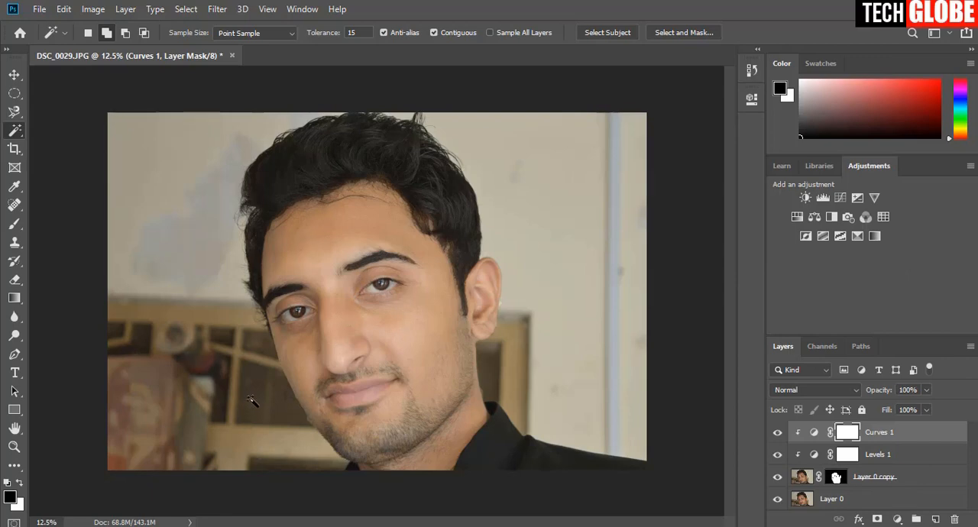
# Fine-tune the midtone input level of the Levels 1 adjustment.
pyautogui.doubleClick(816, 455)
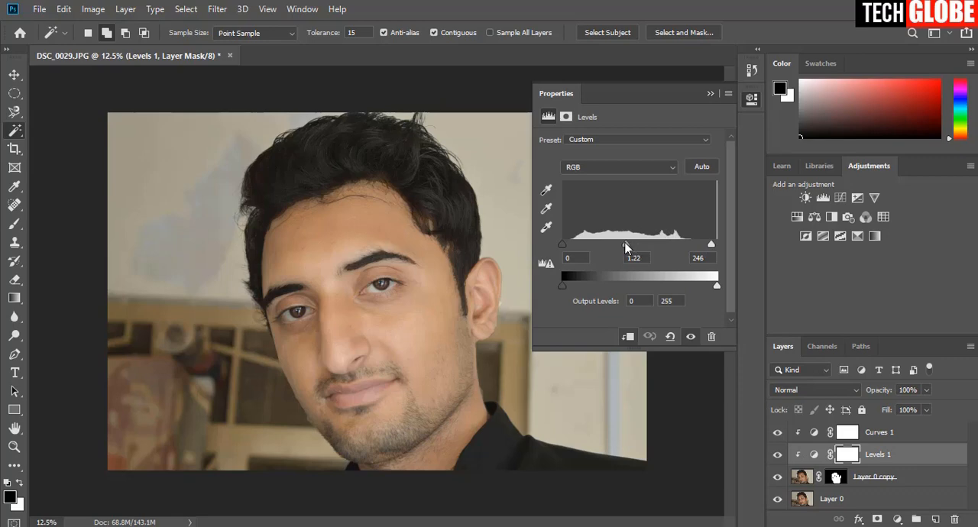
pyautogui.moveTo(626, 244); pyautogui.dragTo(629, 244)
pyautogui.click(710, 94)
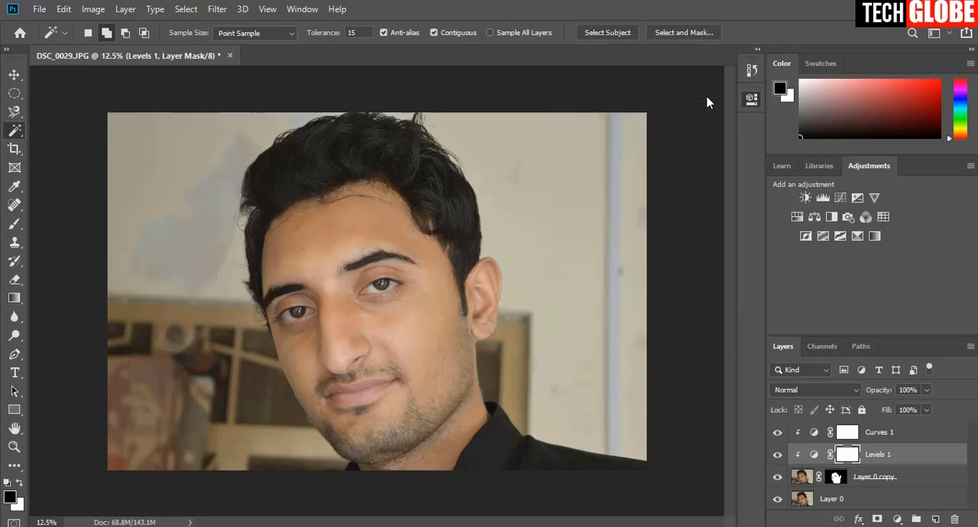
pyautogui.click(831, 216)
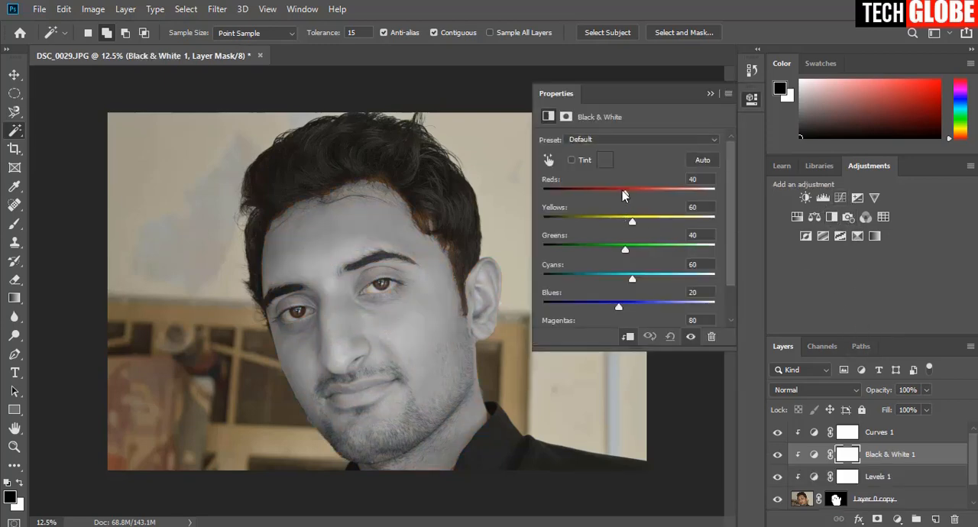
pyautogui.moveTo(626, 193); pyautogui.dragTo(707, 227)
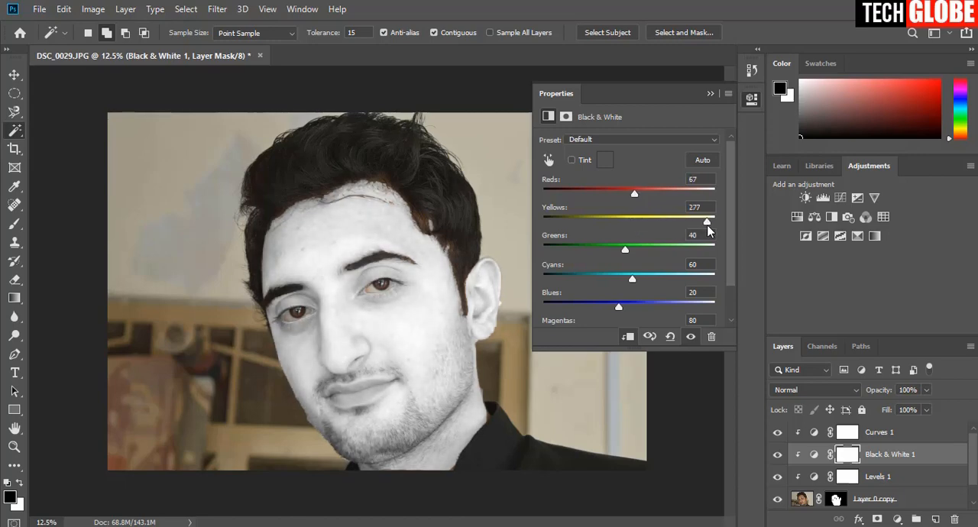
pyautogui.click(712, 94)
pyautogui.rightClick(928, 438)
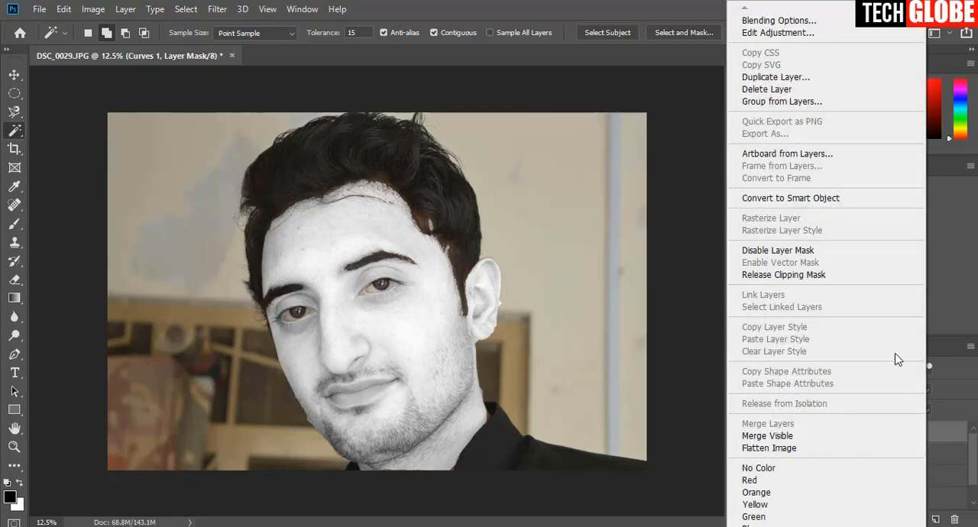
pyautogui.click(944, 433)
pyautogui.moveTo(926, 461); pyautogui.dragTo(920, 427)
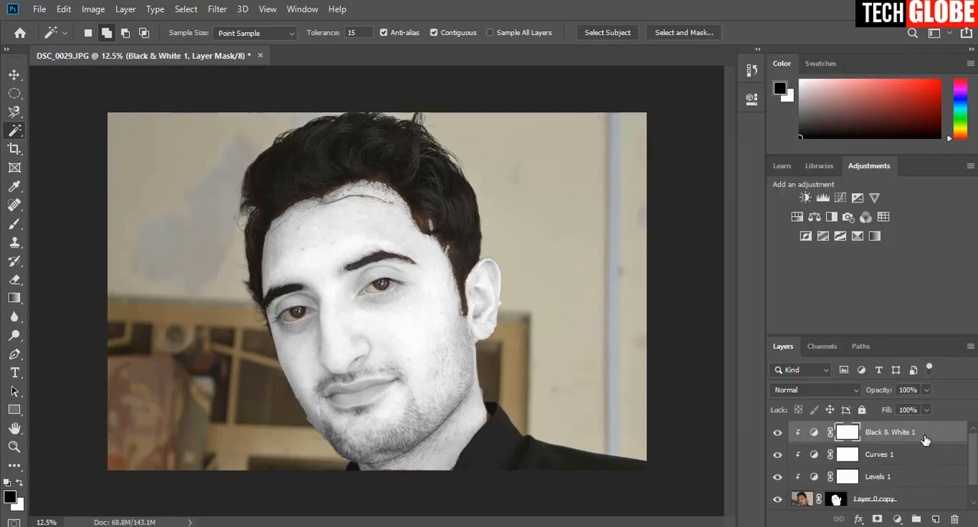
pyautogui.rightClick(926, 439)
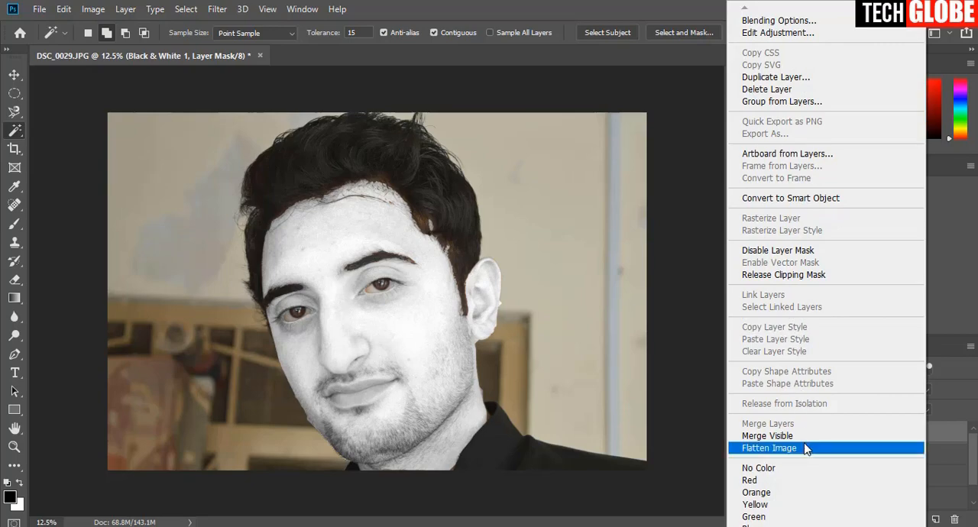
pyautogui.click(705, 308)
pyautogui.rightClick(946, 432)
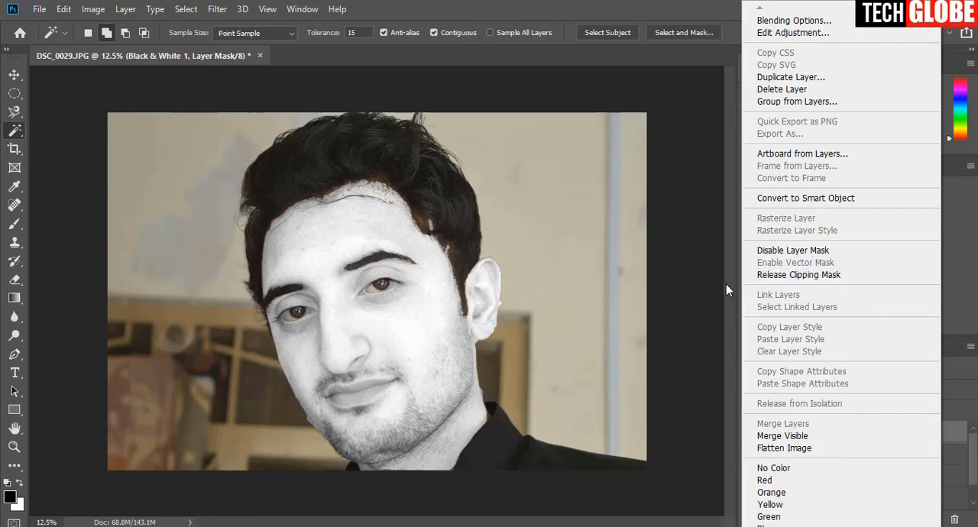
pyautogui.click(701, 245)
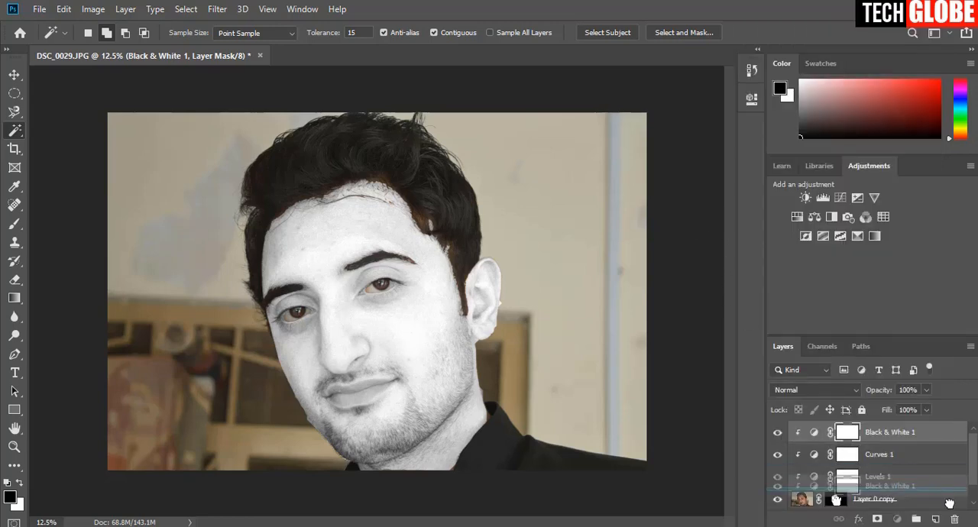
pyautogui.moveTo(955, 520); pyautogui.dragTo(955, 519)
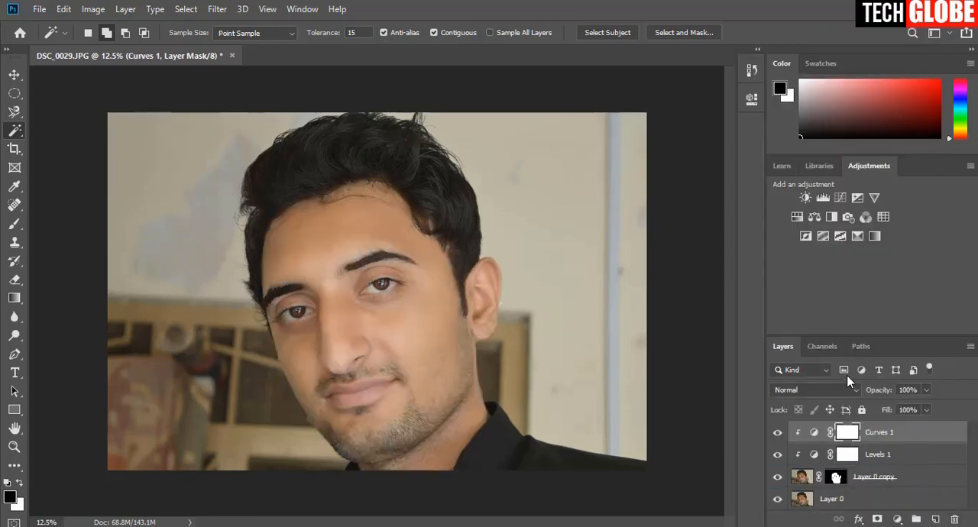
pyautogui.click(818, 215)
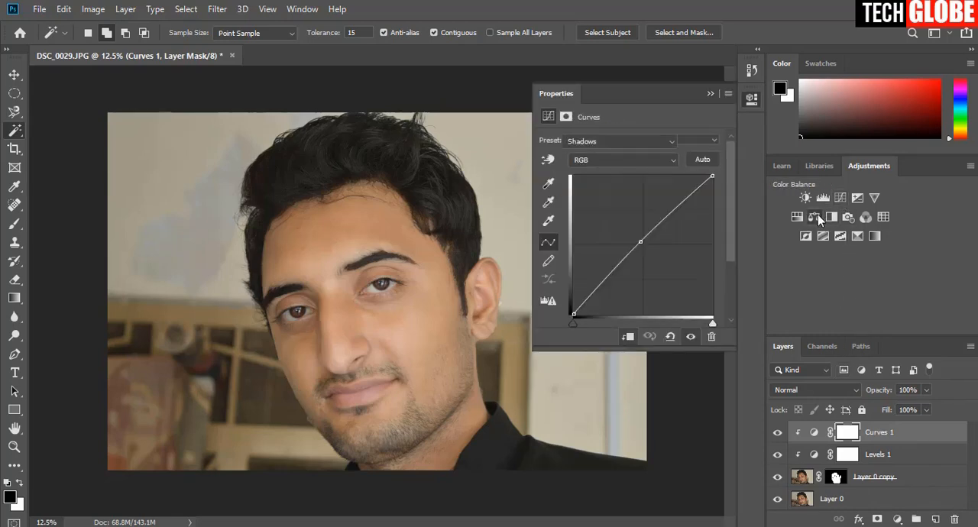
pyautogui.click(711, 94)
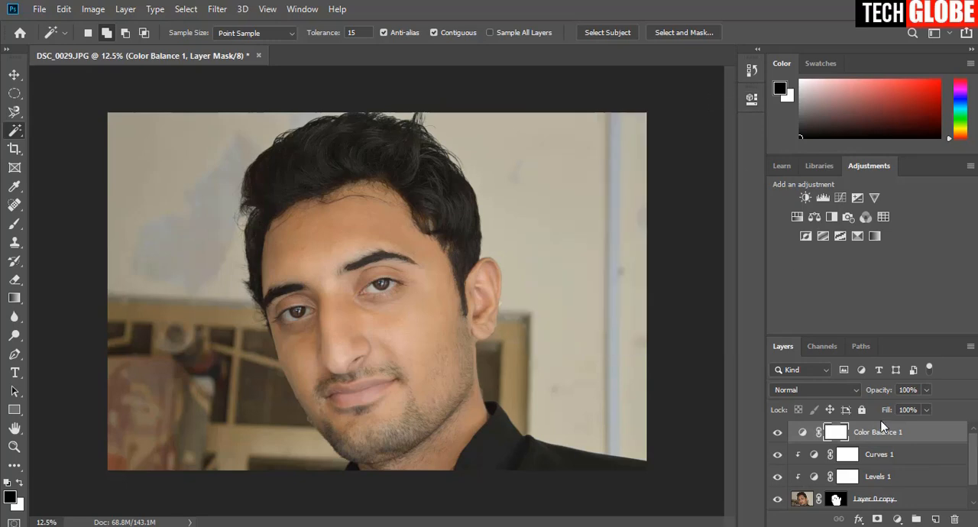
pyautogui.moveTo(885, 429); pyautogui.dragTo(955, 519)
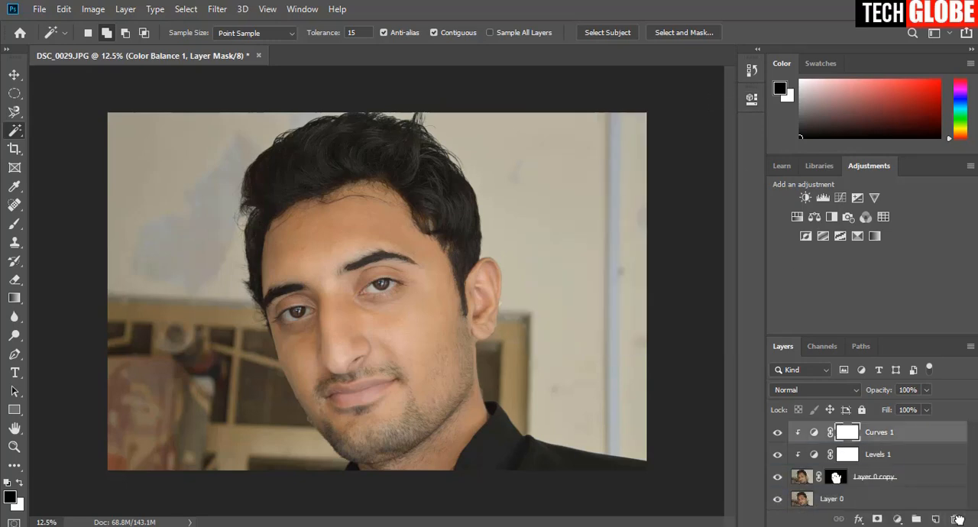
# Add a Black & White adjustment above Curves 1 with Reds 71 and Yellows 275, and clip it to the masked face layer.
pyautogui.click(832, 218)
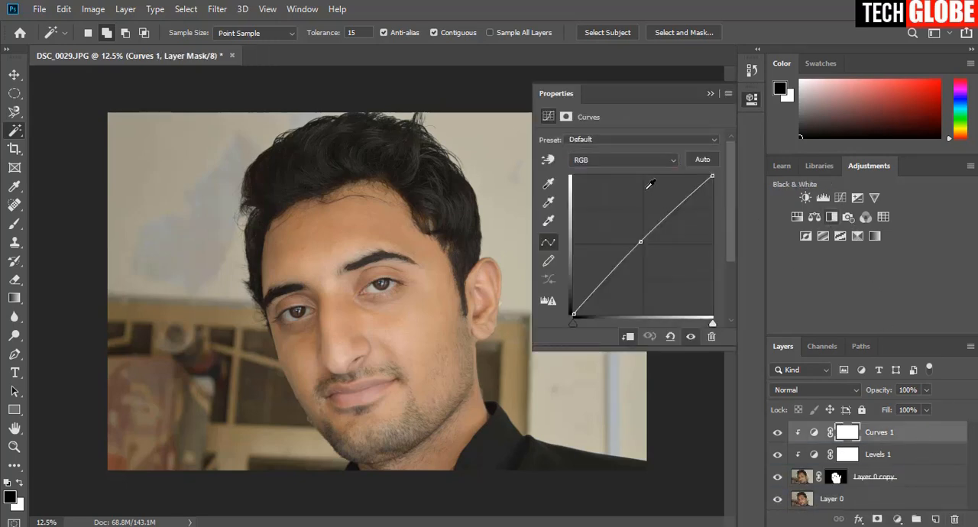
pyautogui.moveTo(625, 190); pyautogui.dragTo(636, 195)
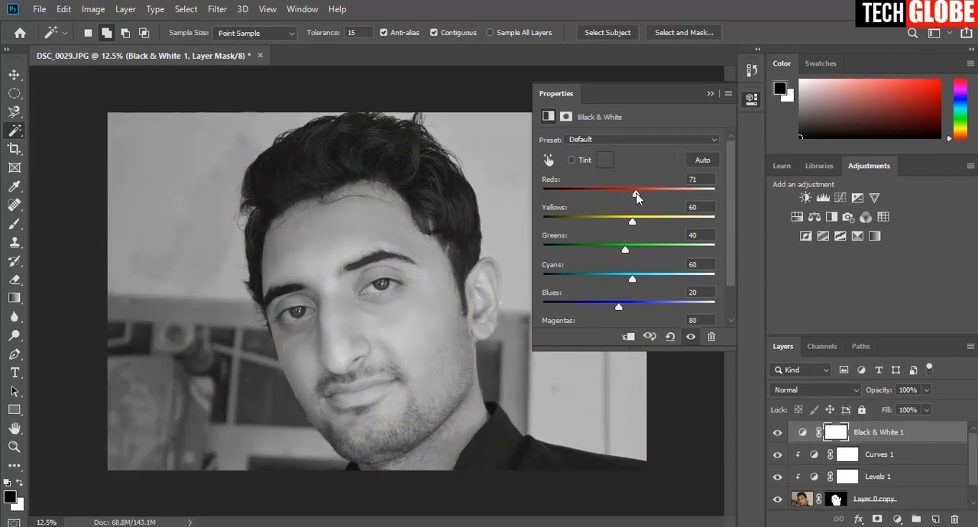
pyautogui.click(708, 218)
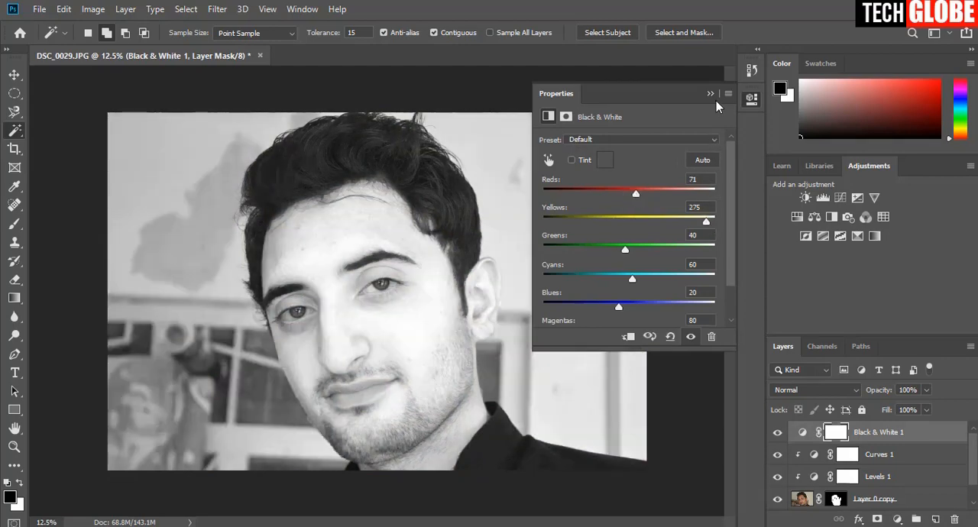
pyautogui.click(710, 94)
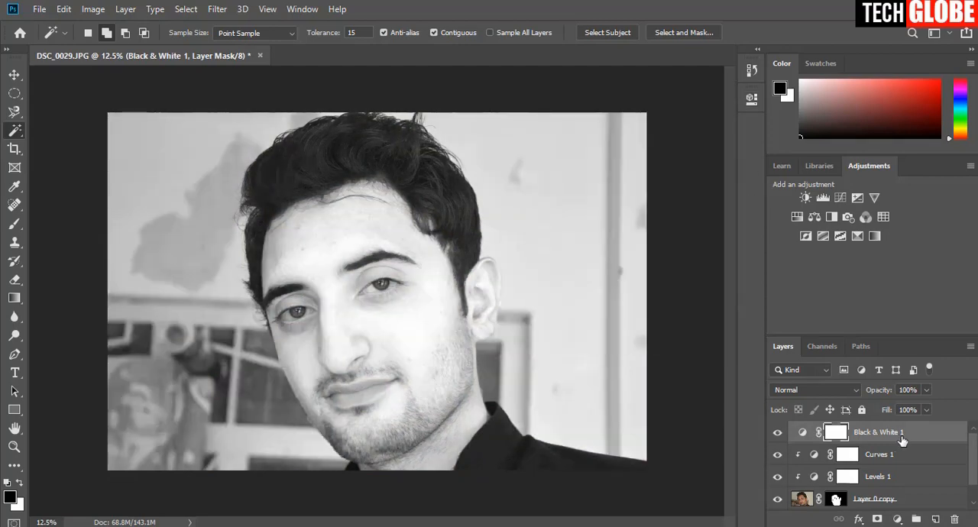
pyautogui.rightClick(914, 434)
pyautogui.click(803, 275)
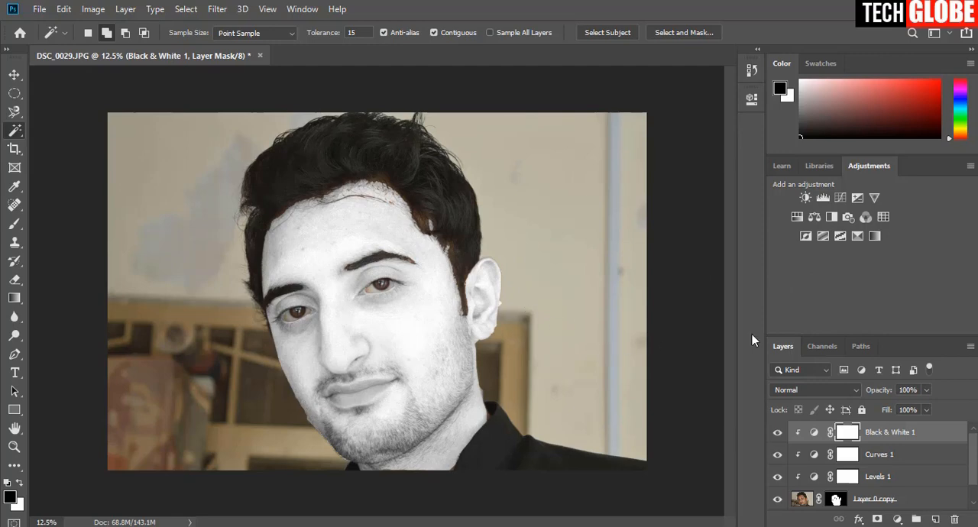
# Reduce the Black & White adjustment layer's opacity to 18% and its fill to 52%.
pyautogui.click(927, 410)
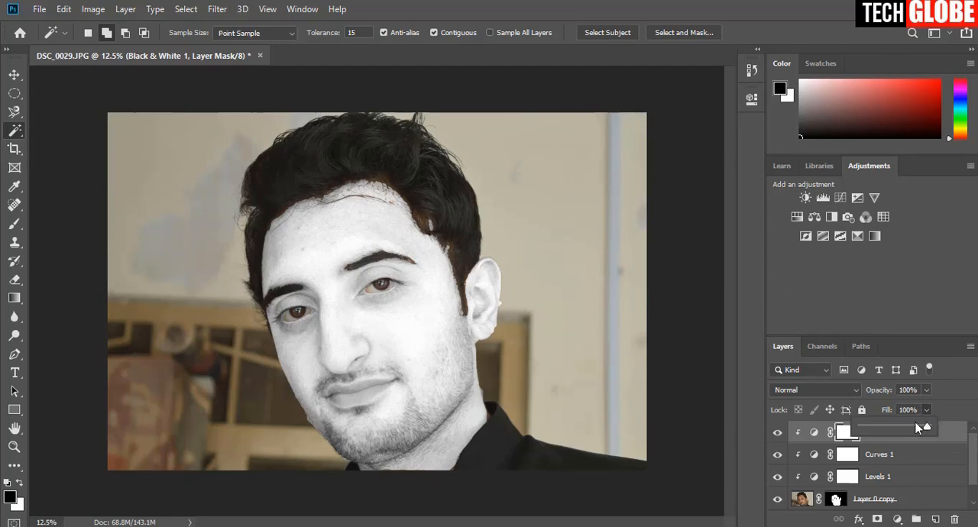
pyautogui.moveTo(880, 428); pyautogui.dragTo(878, 428)
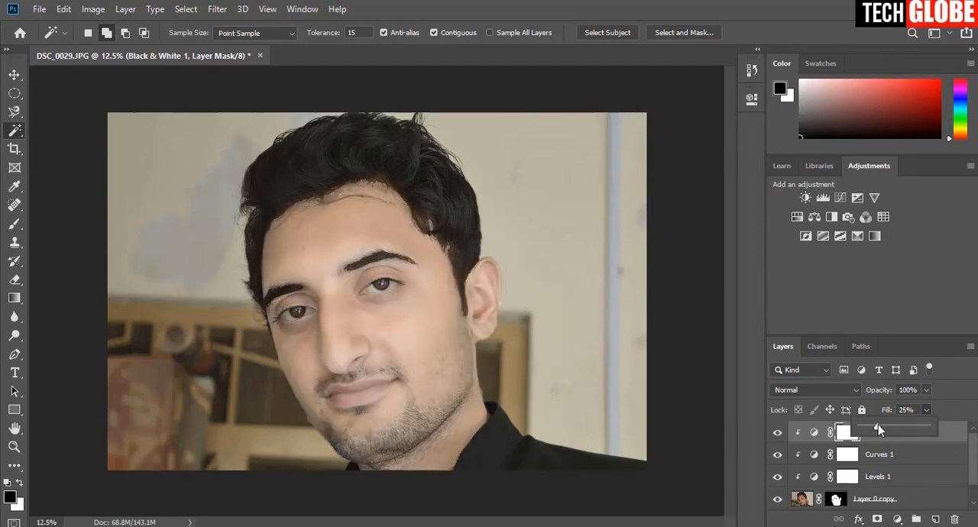
pyautogui.click(927, 390)
pyautogui.moveTo(895, 412); pyautogui.dragTo(883, 411)
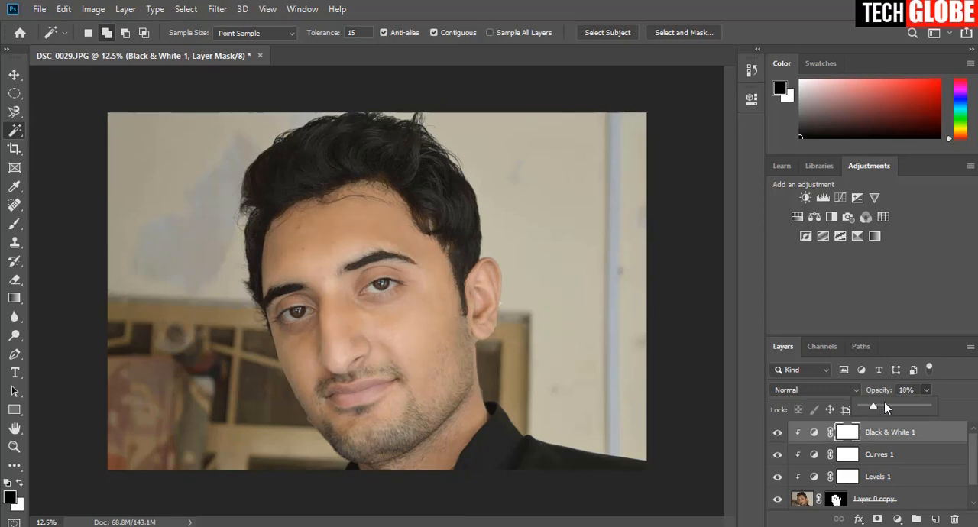
pyautogui.click(925, 410)
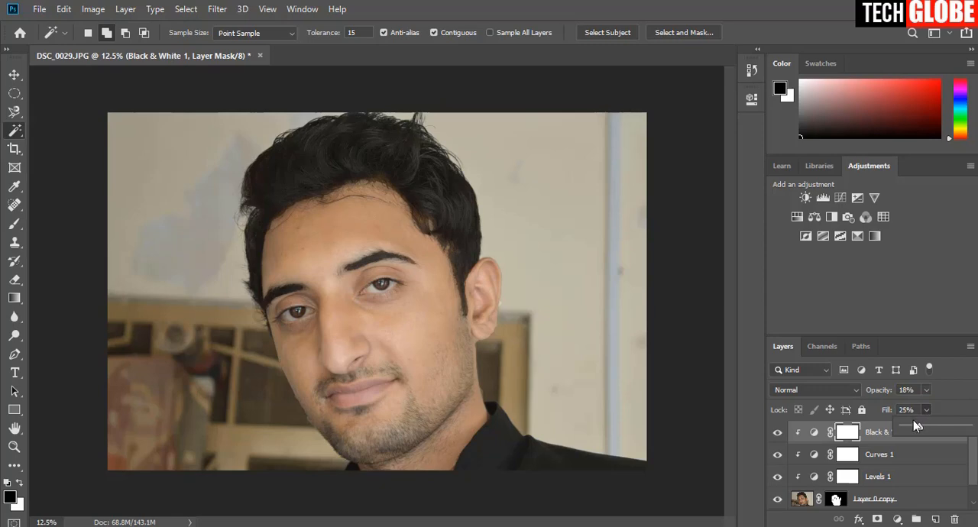
pyautogui.moveTo(946, 434); pyautogui.dragTo(942, 433)
# Compare the face with and without the Black & White adjustment.
pyautogui.click(778, 435)
pyautogui.click(778, 434)
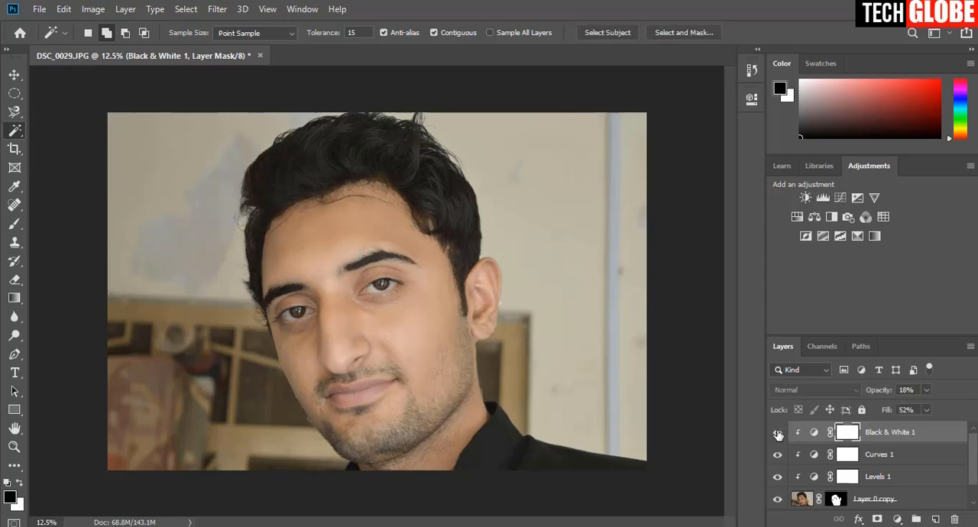
pyautogui.click(778, 435)
pyautogui.click(778, 434)
pyautogui.click(778, 434)
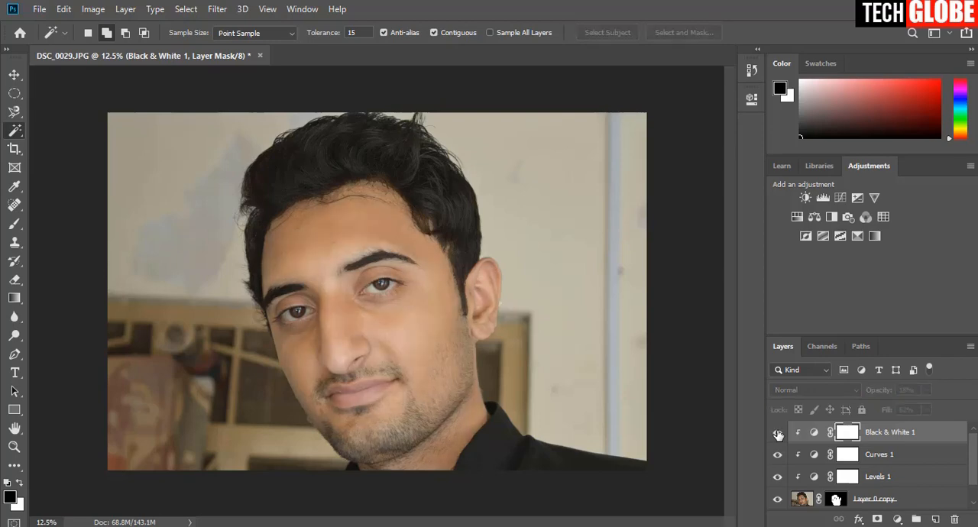
pyautogui.click(778, 434)
# Compare the portrait with and without the masked face copy and its clipped adjustments, both from afar and enlarged.
pyautogui.hotkey('ctrl', '-')
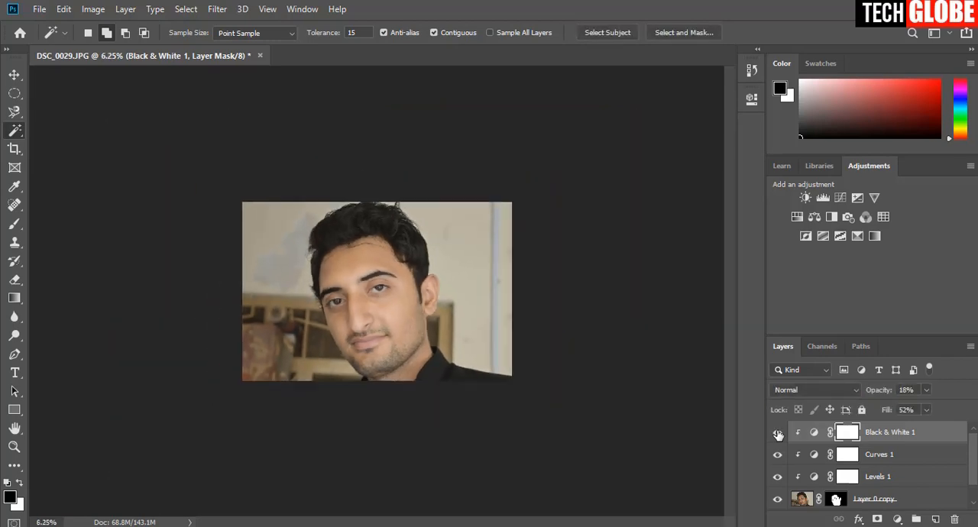
pyautogui.scroll(-1, 780, 495)
pyautogui.click(778, 479)
pyautogui.click(778, 478)
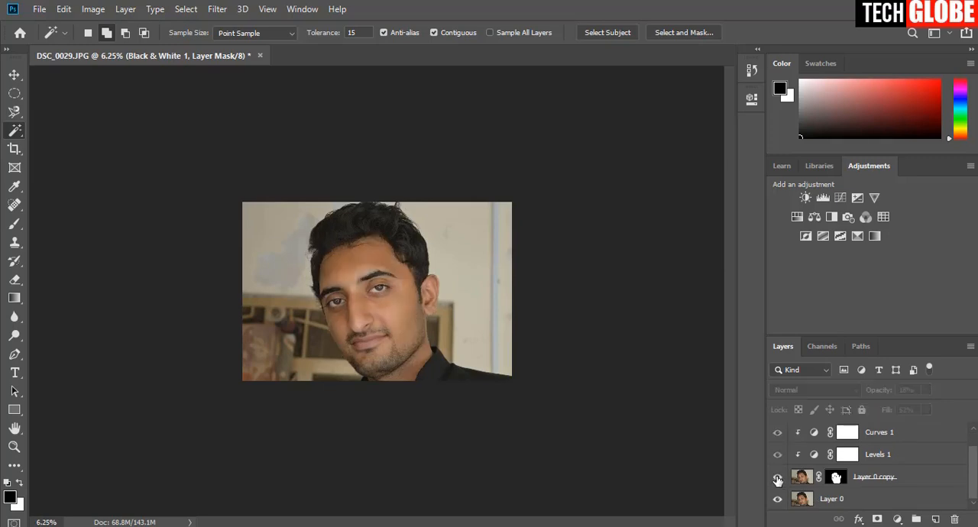
pyautogui.hotkey('ctrl', '+')
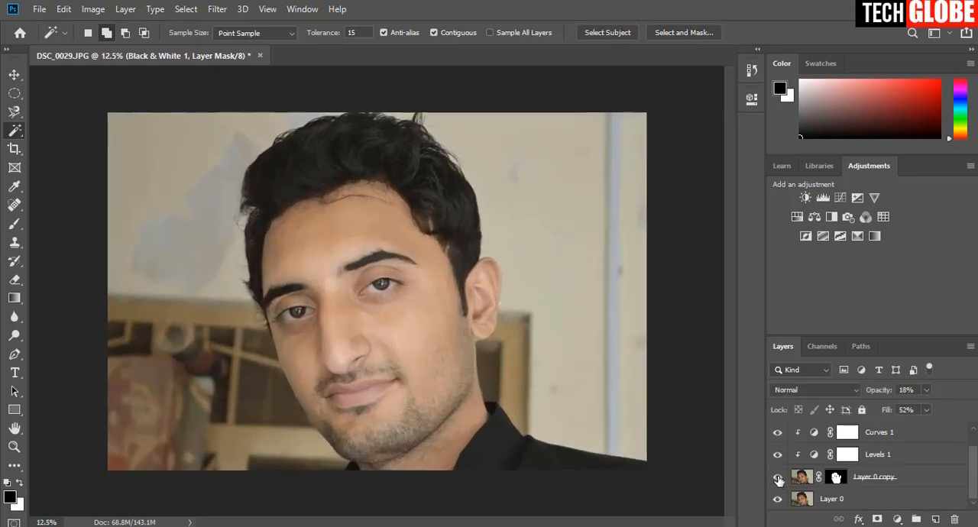
pyautogui.click(779, 478)
pyautogui.click(778, 479)
# Select the layer mask of Layer 0 copy and pick up the Eraser for touching up the forehead hairline.
pyautogui.scroll(1, 856, 462)
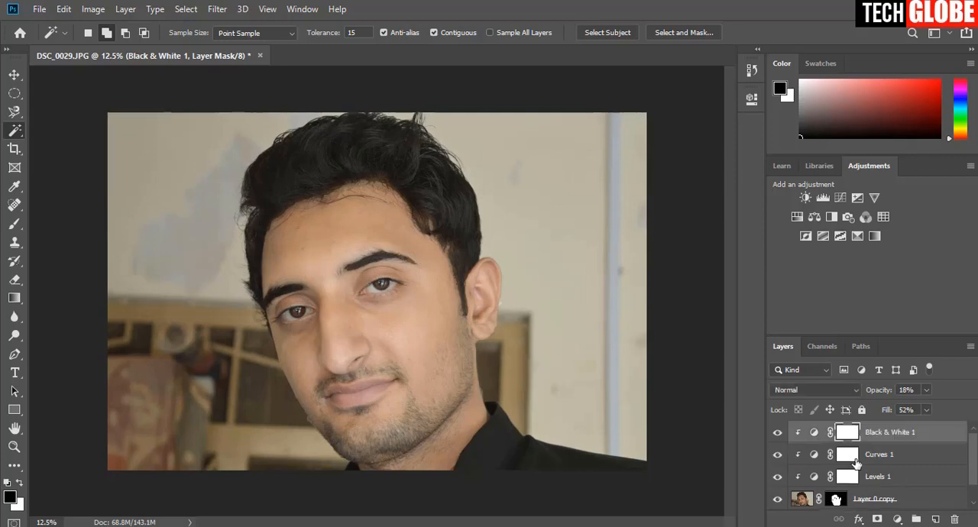
pyautogui.scroll(-1, 856, 464)
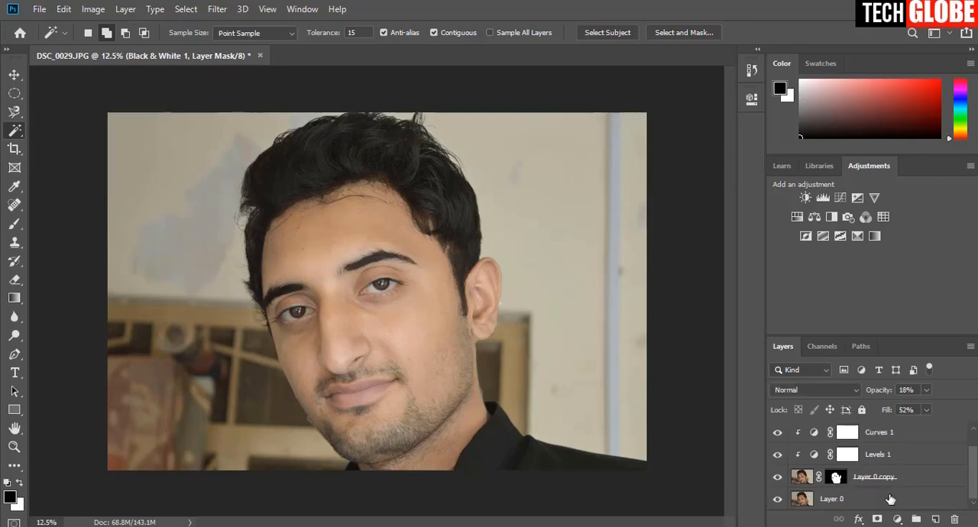
pyautogui.click(837, 479)
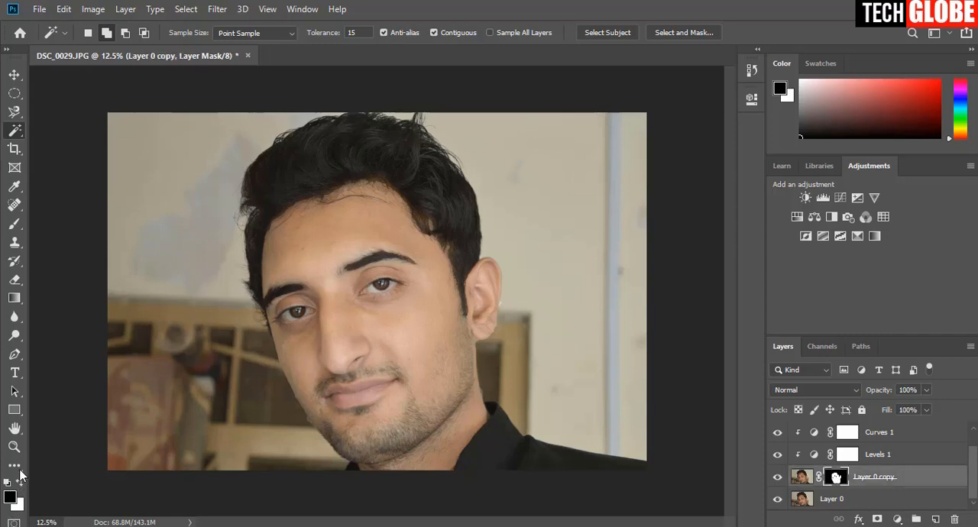
pyautogui.click(16, 281)
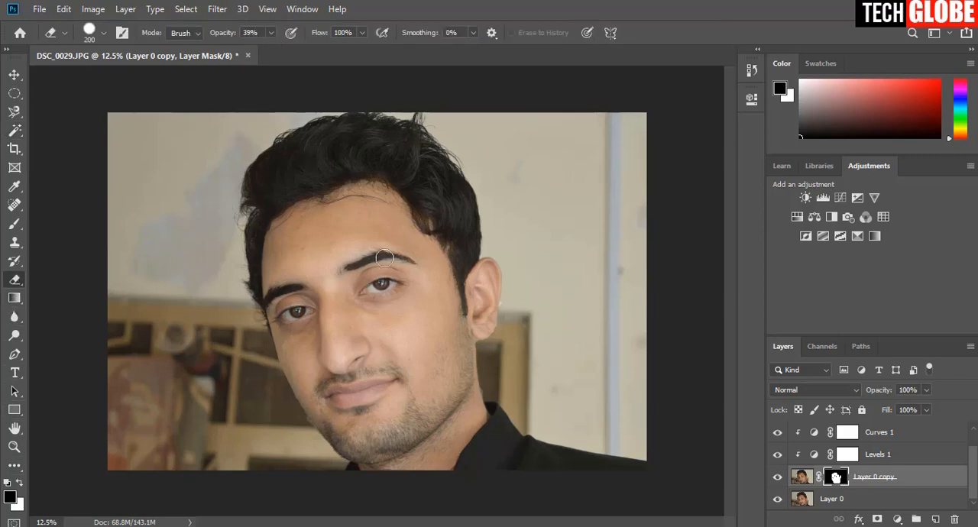
pyautogui.scroll(3, 385, 259)
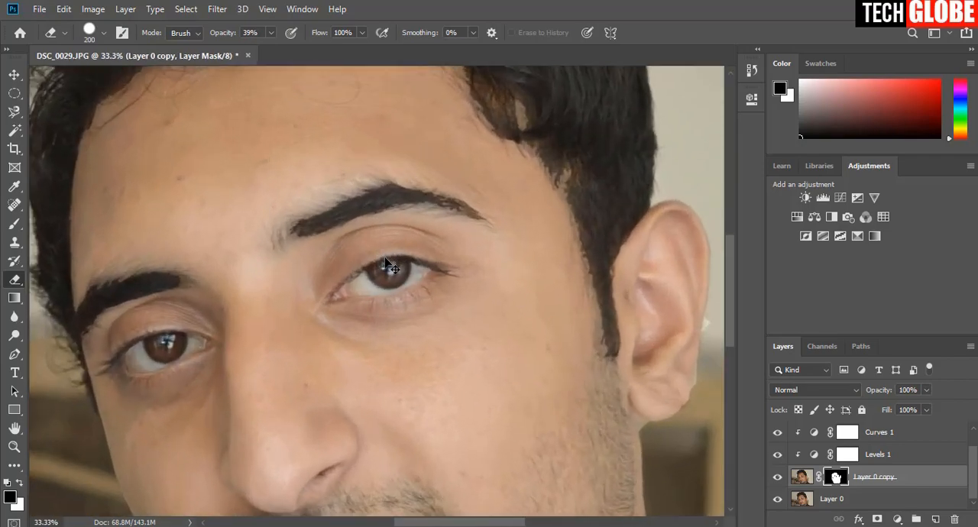
pyautogui.moveTo(415, 229); pyautogui.dragTo(446, 374)
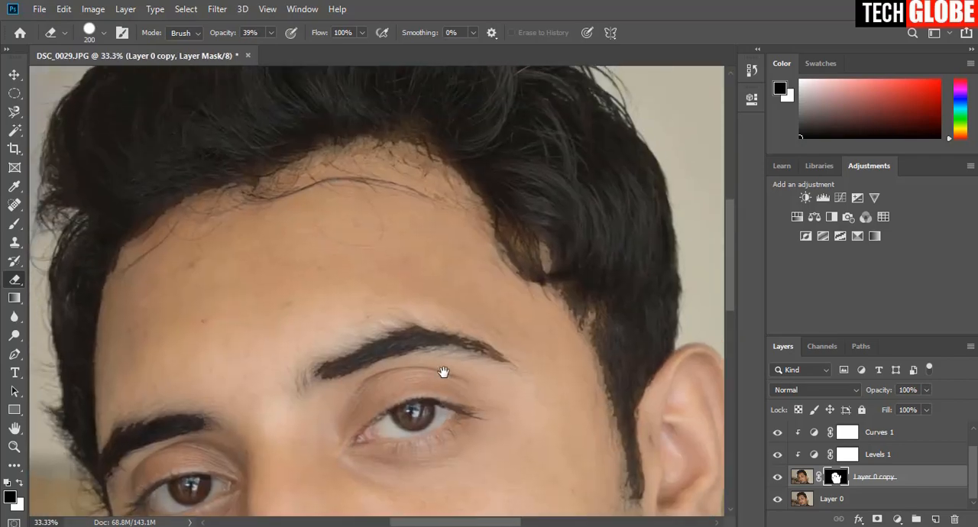
pyautogui.scroll(1, 450, 362)
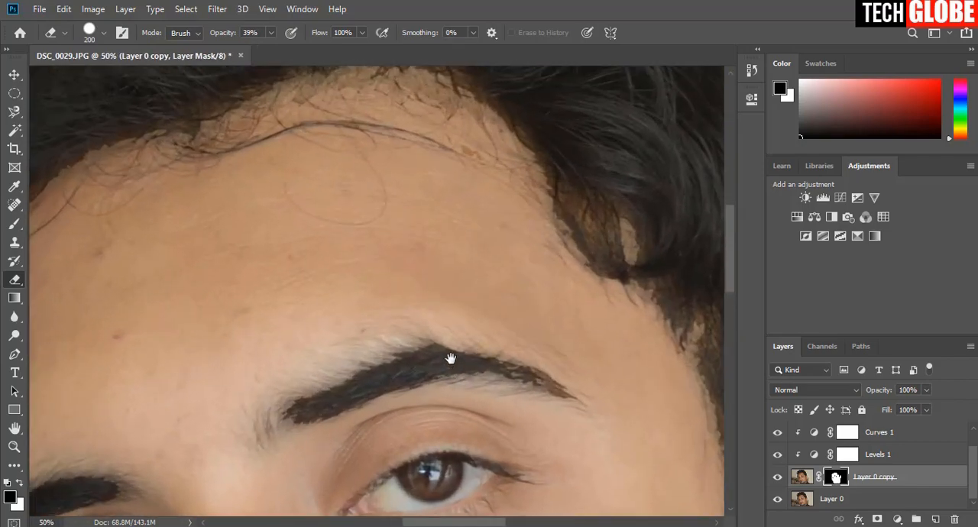
pyautogui.moveTo(400, 286); pyautogui.dragTo(450, 396)
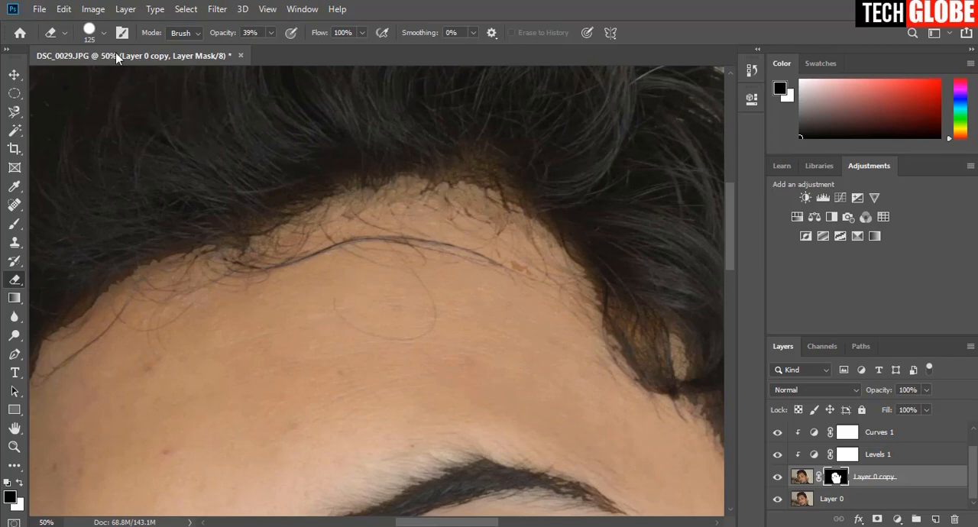
pyautogui.click(104, 34)
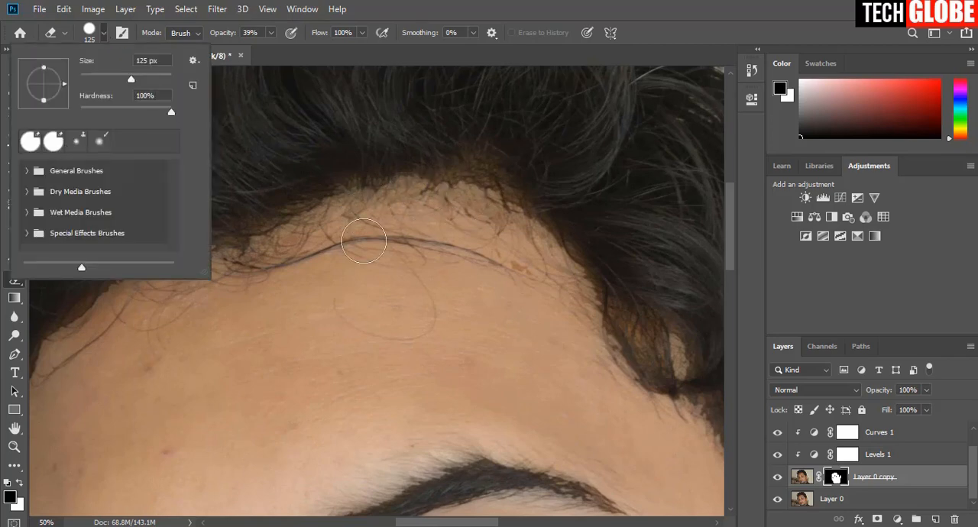
pyautogui.rightClick(372, 250)
pyautogui.scroll(-1, 467, 360)
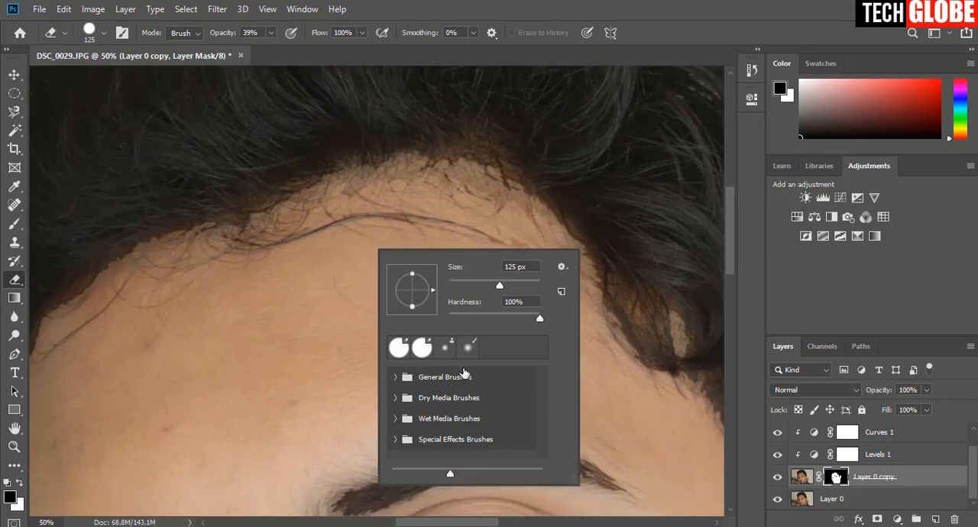
pyautogui.press('b')
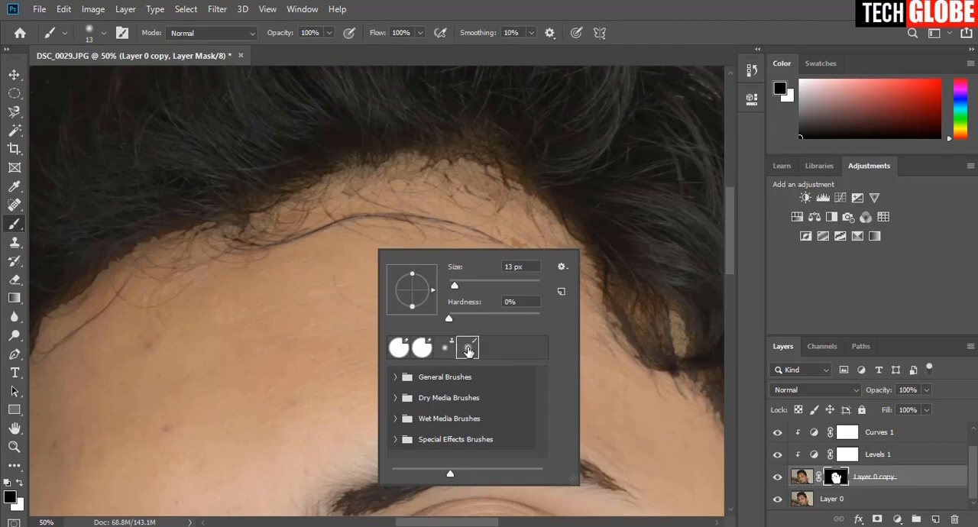
pyautogui.press('e')
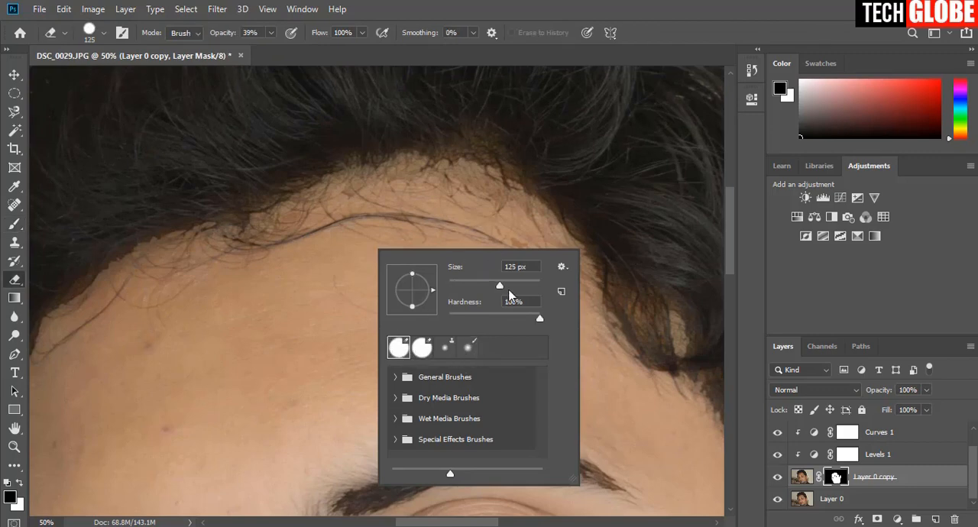
# Set up a soft round Brush with 0% hardness, a size of 152 px and 43% opacity.
pyautogui.press('b')
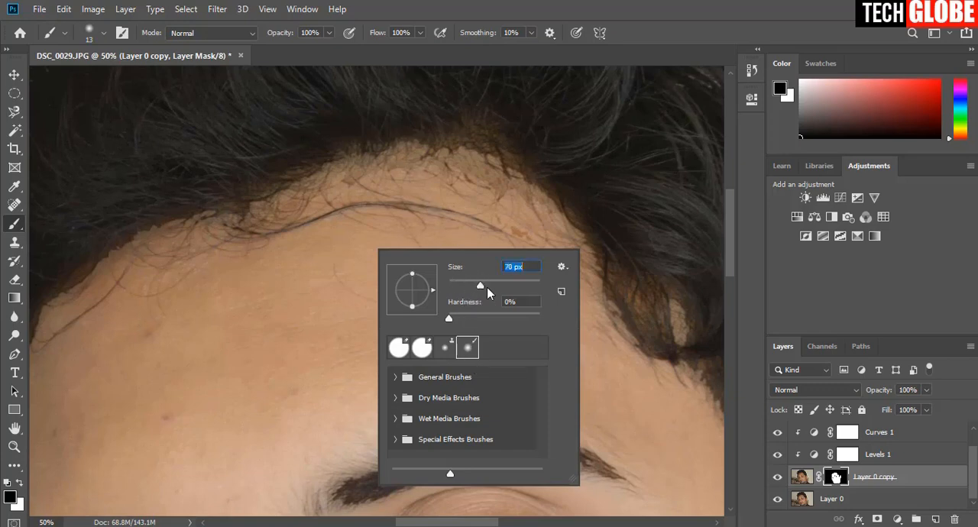
pyautogui.moveTo(489, 285); pyautogui.dragTo(506, 287)
pyautogui.press('Return')
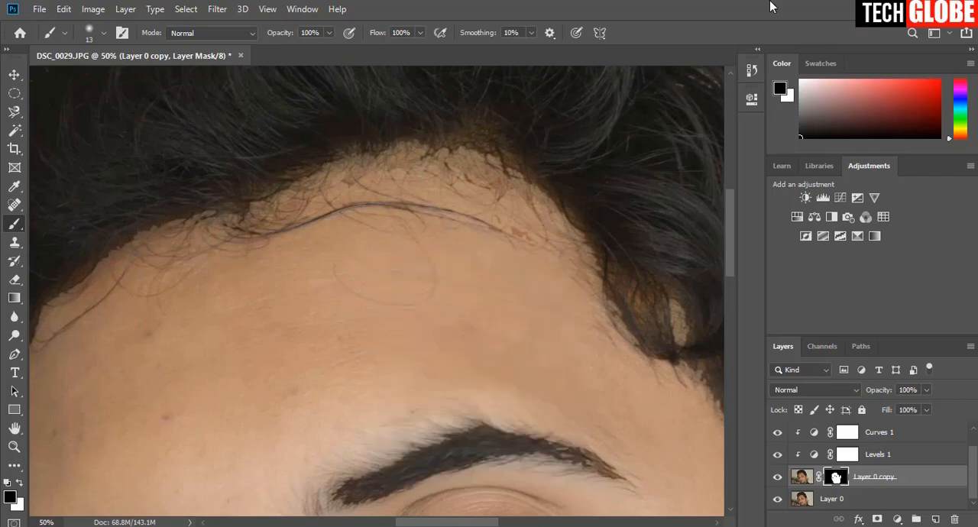
pyautogui.click(329, 33)
pyautogui.moveTo(318, 47); pyautogui.dragTo(296, 48)
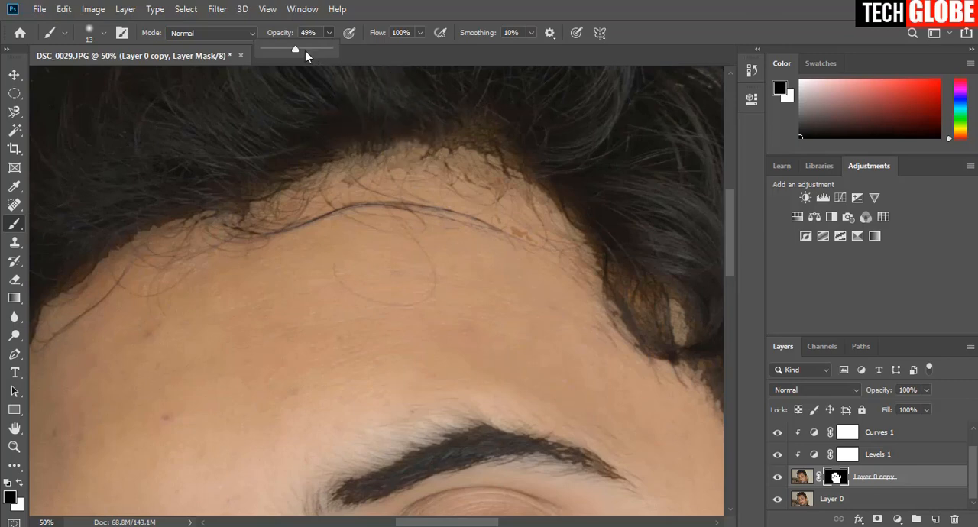
pyautogui.click(292, 47)
# Try painting black on the face mask along the upper forehead hairline, and undo the strokes.
pyautogui.moveTo(448, 149); pyautogui.dragTo(492, 165)
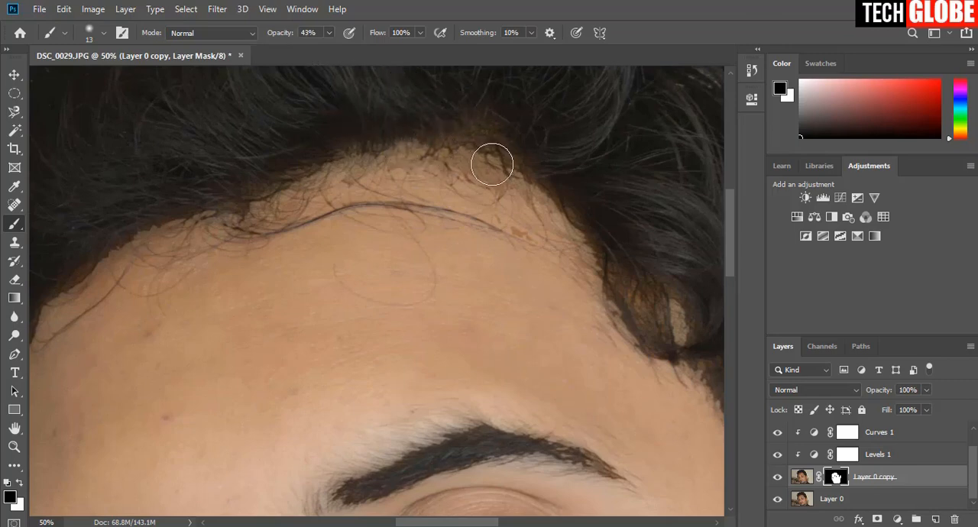
pyautogui.hotkey('ctrl', 'z')
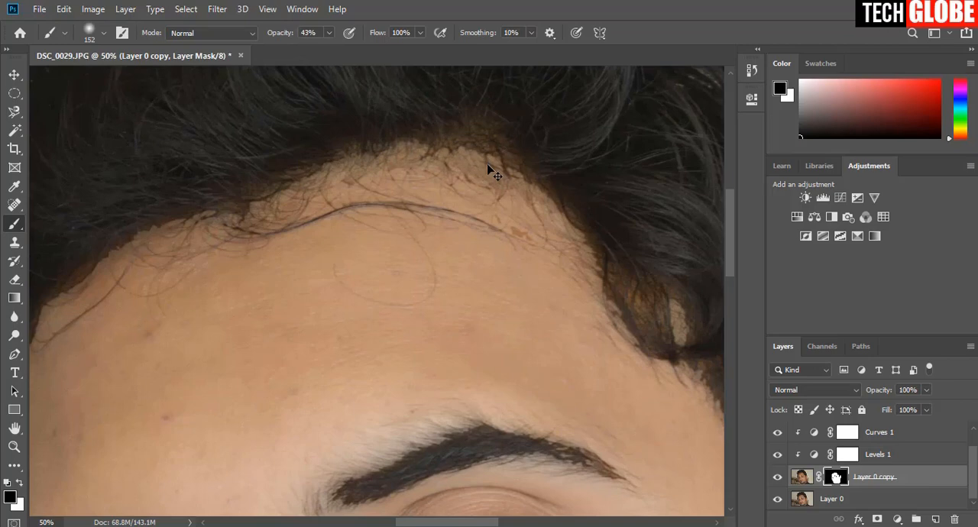
pyautogui.moveTo(448, 165)
pyautogui.mouseDown()
pyautogui.moveTo(553, 204)
pyautogui.moveTo(398, 141)
pyautogui.moveTo(328, 170)
pyautogui.moveTo(469, 173)
pyautogui.moveTo(596, 206)
pyautogui.mouseUp()
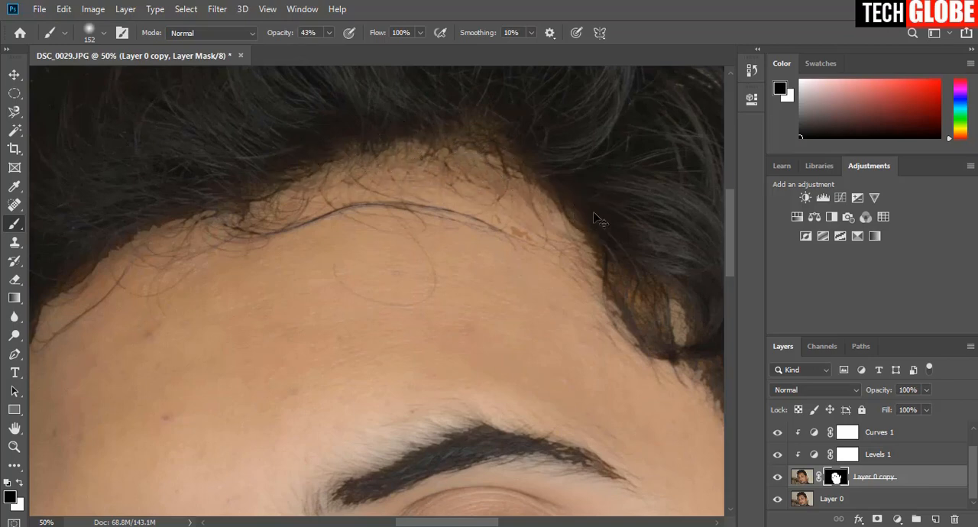
pyautogui.hotkey('ctrl', 'z')
pyautogui.hotkey('ctrl', 'shift', 'z')
pyautogui.hotkey('ctrl', 'z')
pyautogui.hotkey('ctrl', 'z')
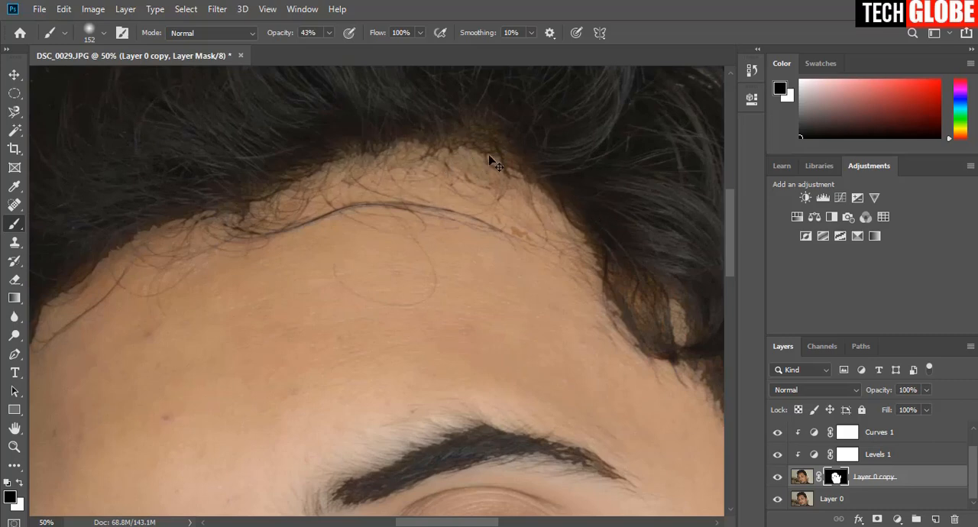
# Swap the foreground colour to white and paint the face mask along the hairline at the peak of the forehead.
pyautogui.click(19, 483)
pyautogui.moveTo(496, 127)
pyautogui.mouseDown()
pyautogui.moveTo(450, 148)
pyautogui.moveTo(499, 163)
pyautogui.moveTo(474, 148)
pyautogui.moveTo(542, 192)
pyautogui.moveTo(406, 157)
pyautogui.moveTo(473, 168)
pyautogui.moveTo(530, 219)
pyautogui.mouseUp()
pyautogui.press('space')
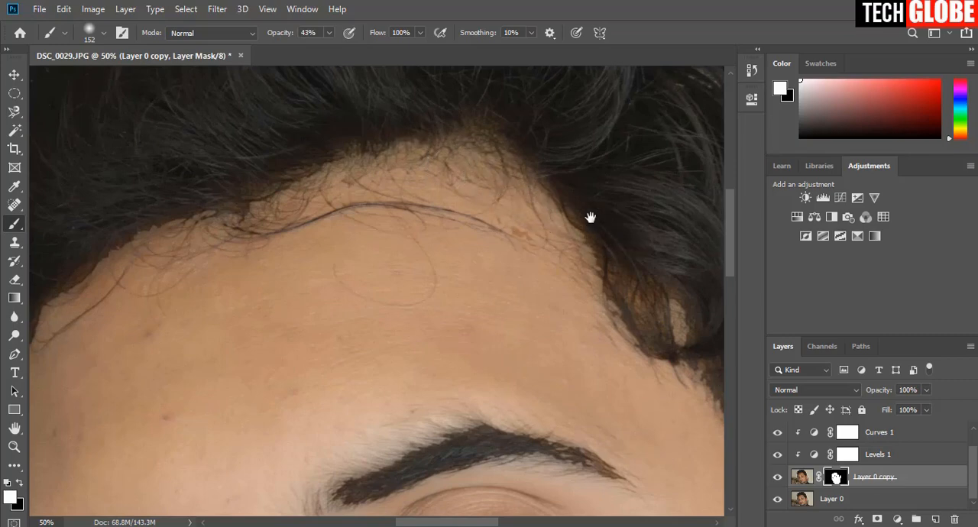
# Lower the brush opacity to 25% and paint white on the mask along the temple and sideburn beside the visible ear.
pyautogui.moveTo(590, 218); pyautogui.dragTo(492, 176)
pyautogui.click(329, 33)
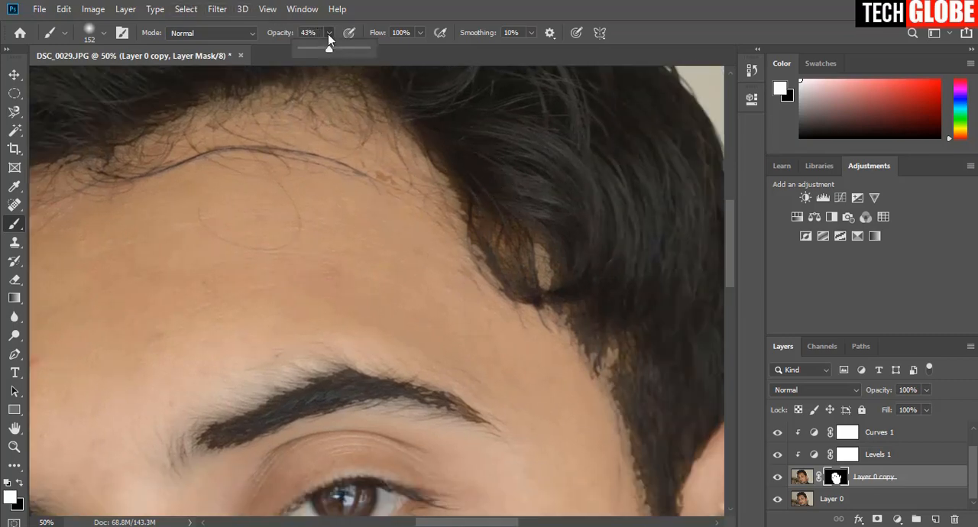
pyautogui.click(316, 49)
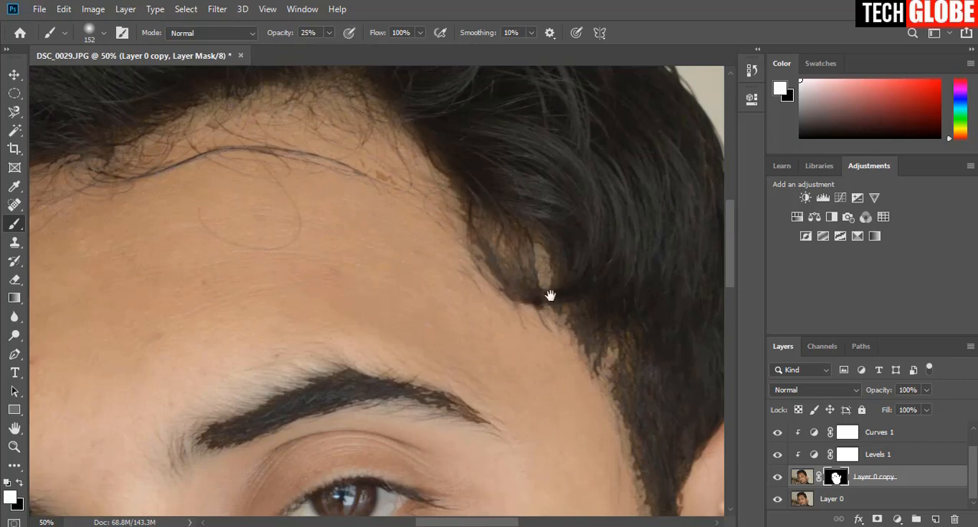
pyautogui.moveTo(550, 295)
pyautogui.mouseDown()
pyautogui.moveTo(521, 236)
pyautogui.moveTo(491, 116)
pyautogui.moveTo(500, 208)
pyautogui.moveTo(460, 117)
pyautogui.mouseUp()
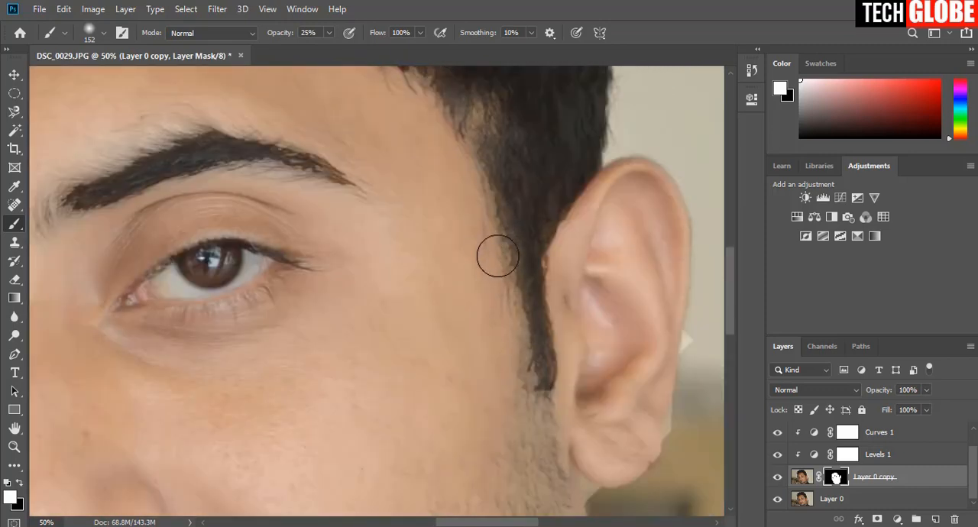
pyautogui.moveTo(445, 148); pyautogui.dragTo(481, 295)
# Paint white on the mask along the rest of the forehead hairline, down the side of the face away from the ear.
pyautogui.moveTo(329, 78); pyautogui.dragTo(642, 295)
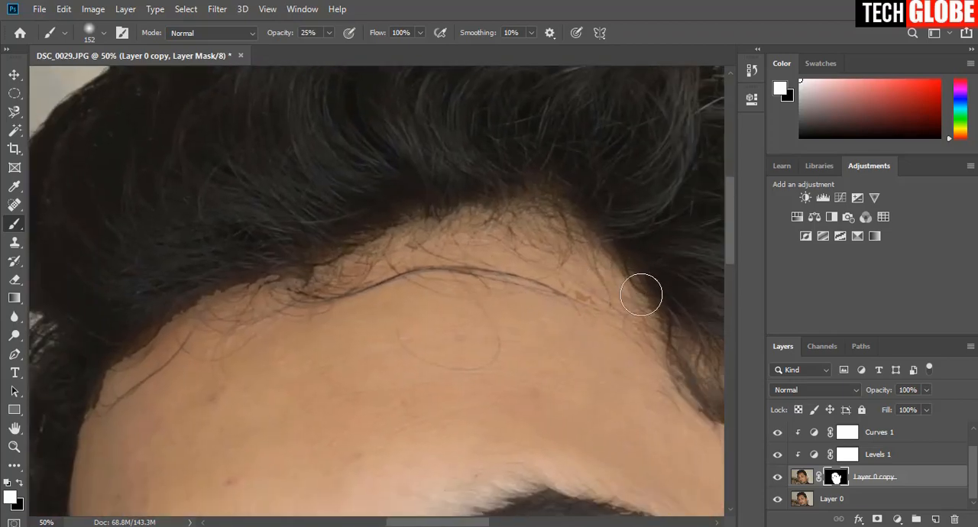
pyautogui.moveTo(318, 264); pyautogui.dragTo(436, 229)
pyautogui.moveTo(277, 316); pyautogui.dragTo(415, 244)
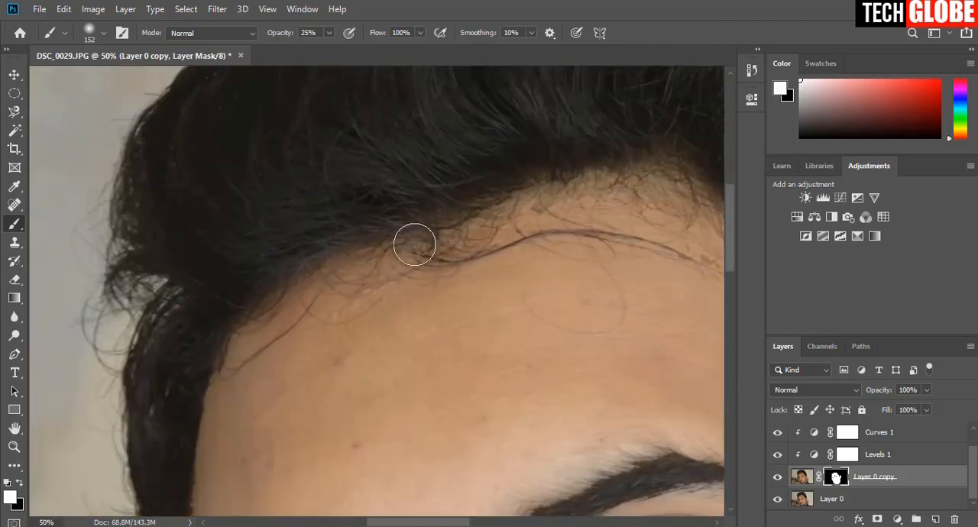
pyautogui.moveTo(251, 379)
pyautogui.mouseDown()
pyautogui.moveTo(361, 342)
pyautogui.moveTo(369, 203)
pyautogui.mouseUp()
pyautogui.moveTo(380, 257); pyautogui.dragTo(359, 192)
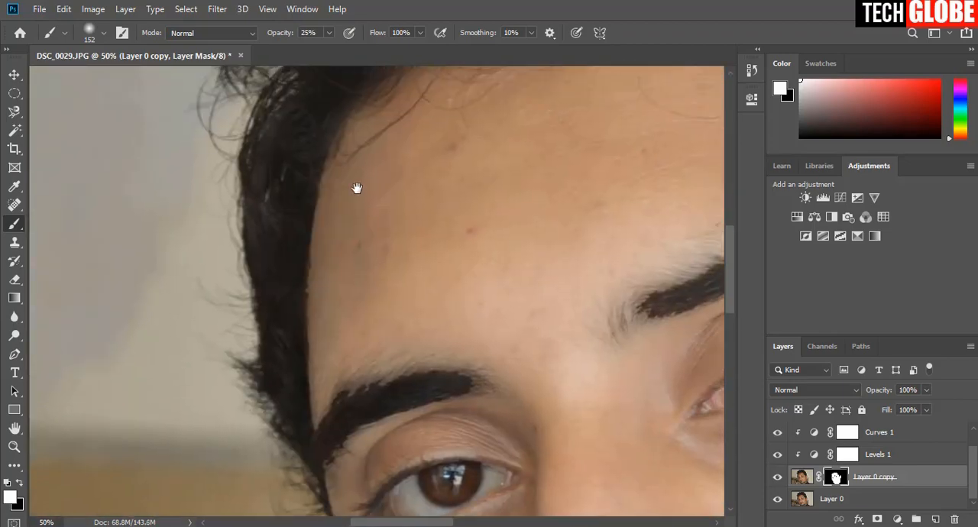
# Raise the brush opacity to 38% and paint white on the mask over the edges of both eyebrows.
pyautogui.moveTo(326, 282); pyautogui.dragTo(220, 199)
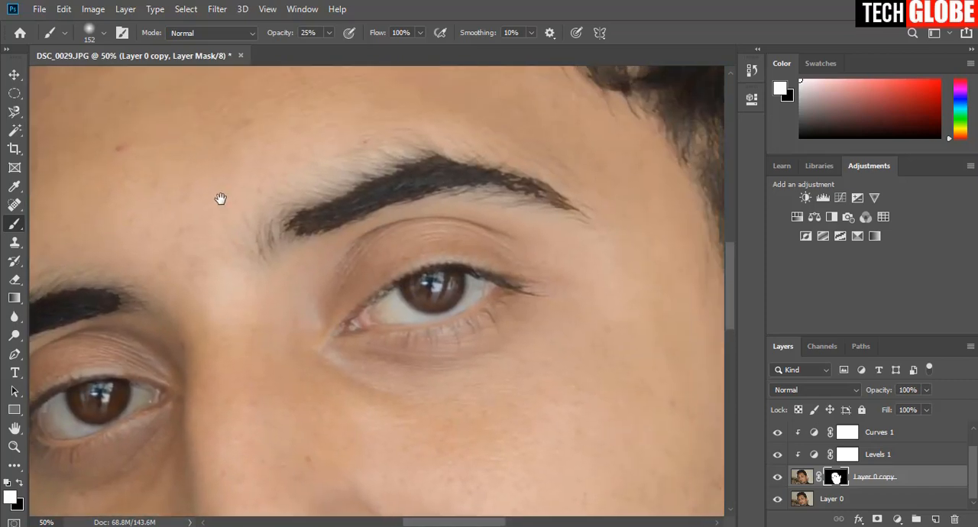
pyautogui.click(329, 33)
pyautogui.moveTo(331, 48); pyautogui.dragTo(337, 49)
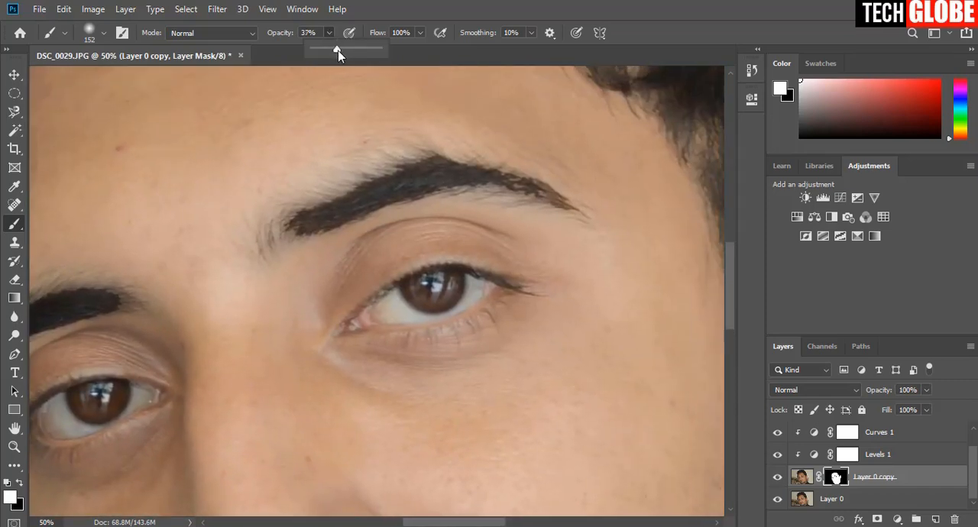
pyautogui.moveTo(310, 229)
pyautogui.mouseDown()
pyautogui.moveTo(443, 182)
pyautogui.moveTo(556, 196)
pyautogui.moveTo(384, 207)
pyautogui.moveTo(326, 232)
pyautogui.moveTo(585, 196)
pyautogui.moveTo(520, 189)
pyautogui.moveTo(325, 249)
pyautogui.moveTo(410, 167)
pyautogui.moveTo(568, 185)
pyautogui.moveTo(372, 176)
pyautogui.moveTo(273, 244)
pyautogui.moveTo(501, 170)
pyautogui.moveTo(563, 177)
pyautogui.mouseUp()
pyautogui.hscroll(-5, 557, 192)
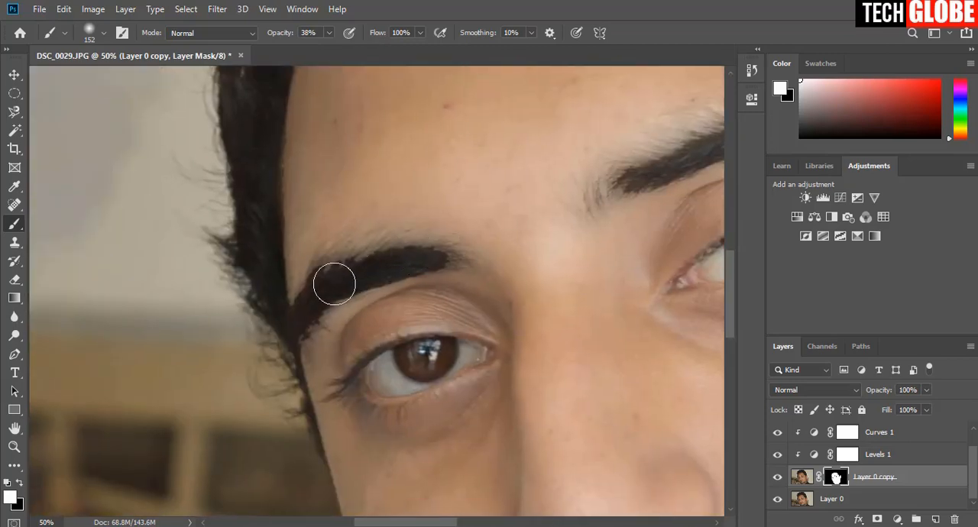
pyautogui.hscroll(4, 459, 321)
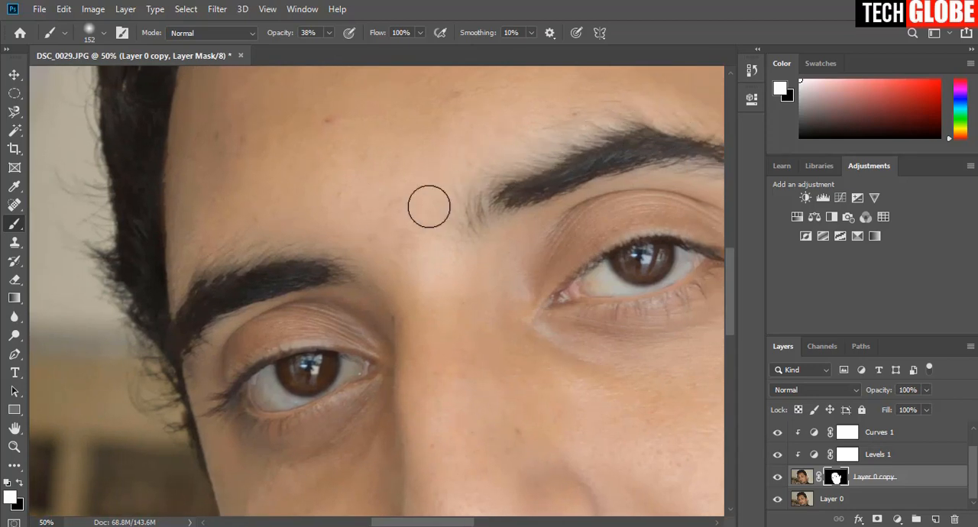
pyautogui.moveTo(343, 269); pyautogui.dragTo(327, 160)
# Examine the retouched mask edges around both eyes and eyebrows, and the portrait as a whole.
pyautogui.moveTo(603, 207); pyautogui.dragTo(273, 266)
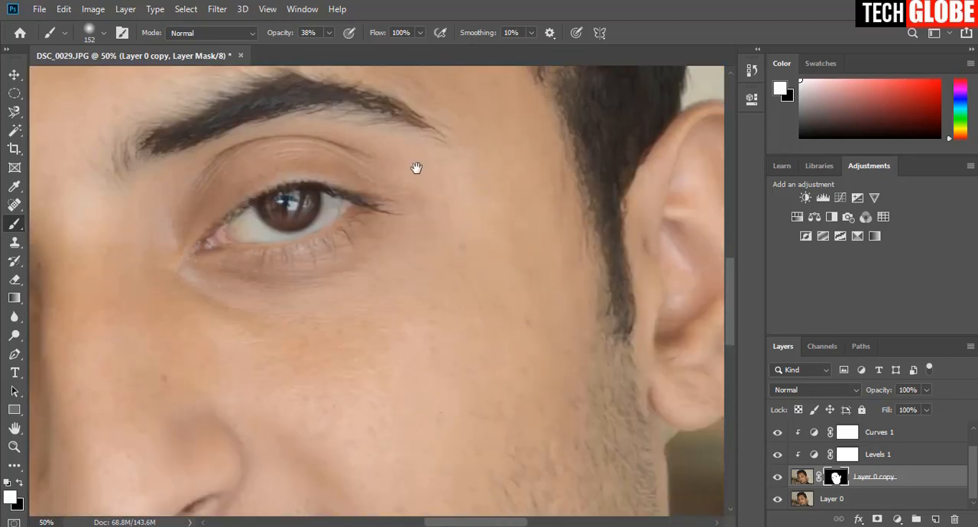
pyautogui.moveTo(415, 169); pyautogui.dragTo(519, 156)
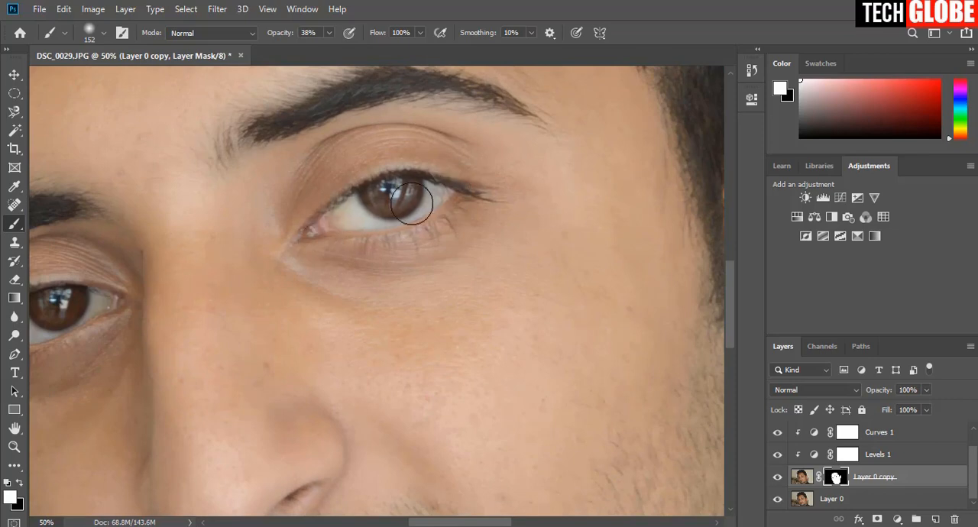
pyautogui.moveTo(310, 265); pyautogui.dragTo(666, 234)
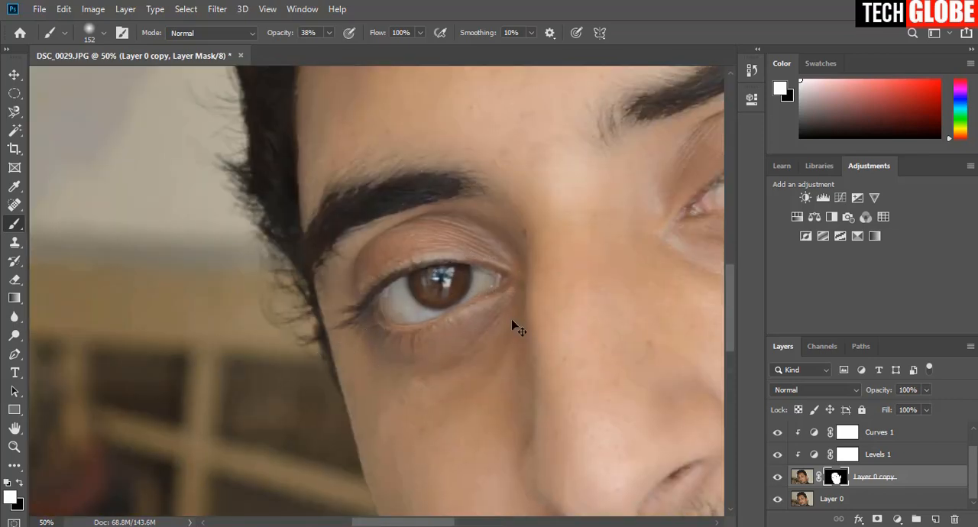
pyautogui.hotkey('ctrl', '-')
pyautogui.hotkey('ctrl', '-')
pyautogui.hotkey('ctrl', '-')
pyautogui.hotkey('ctrl', '-')
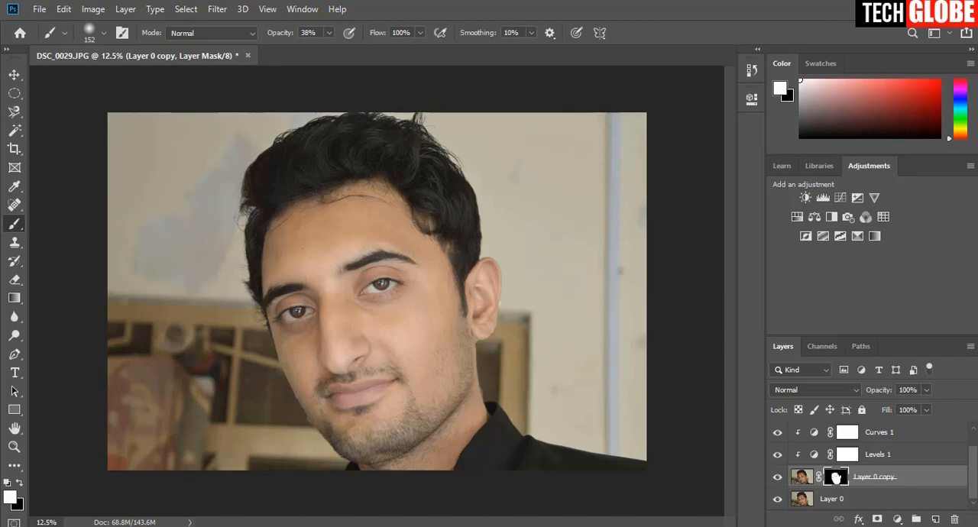
# Make the Black & White 1 layer active and select the lips by tracing their outline with the Magnetic Lasso.
pyautogui.scroll(1, 915, 483)
pyautogui.click(936, 433)
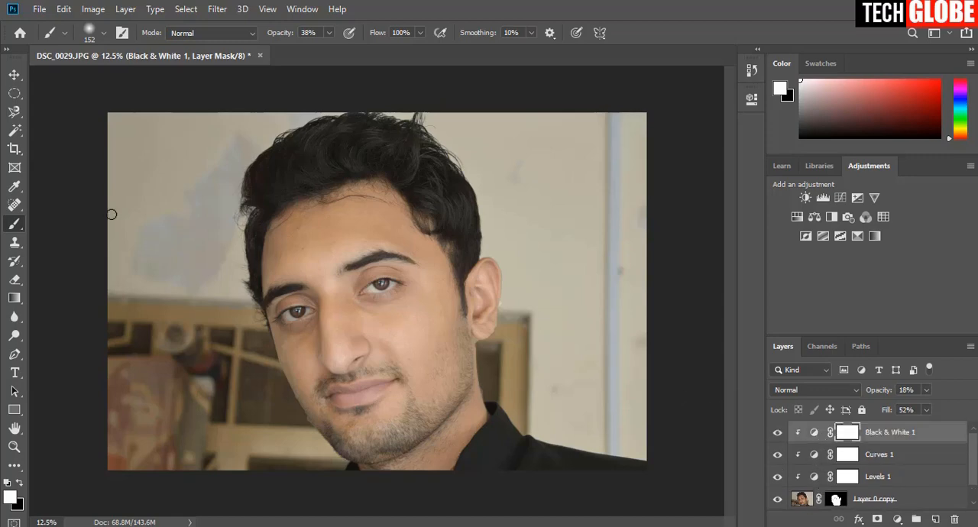
pyautogui.click(14, 112)
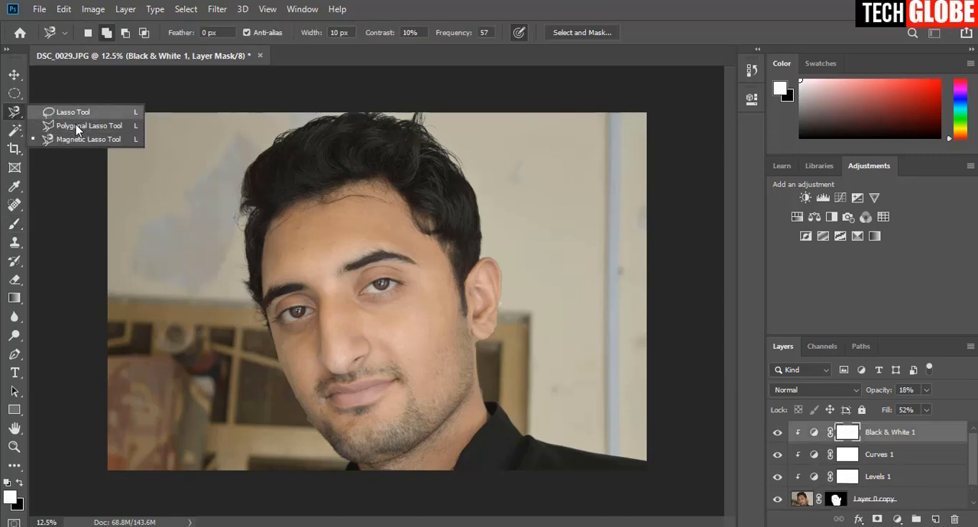
pyautogui.click(78, 140)
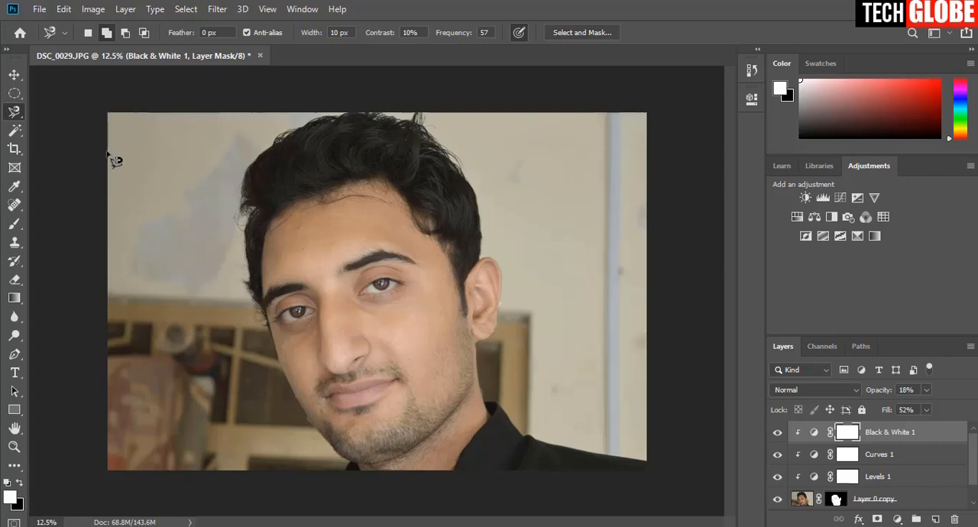
pyautogui.hotkey('ctrl', '+')
pyautogui.hotkey('ctrl', '+')
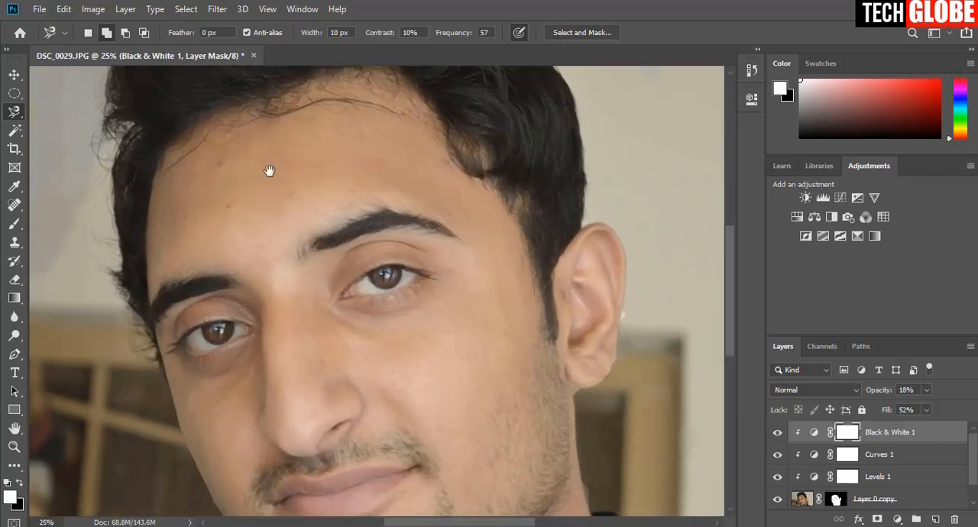
pyautogui.moveTo(344, 376)
pyautogui.mouseDown()
pyautogui.moveTo(390, 224)
pyautogui.moveTo(369, 208)
pyautogui.mouseUp()
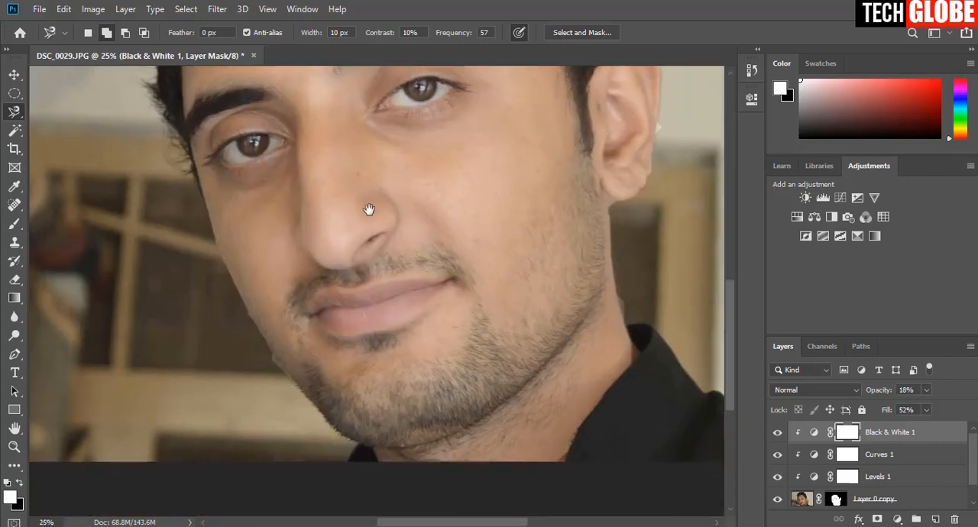
pyautogui.click(313, 311)
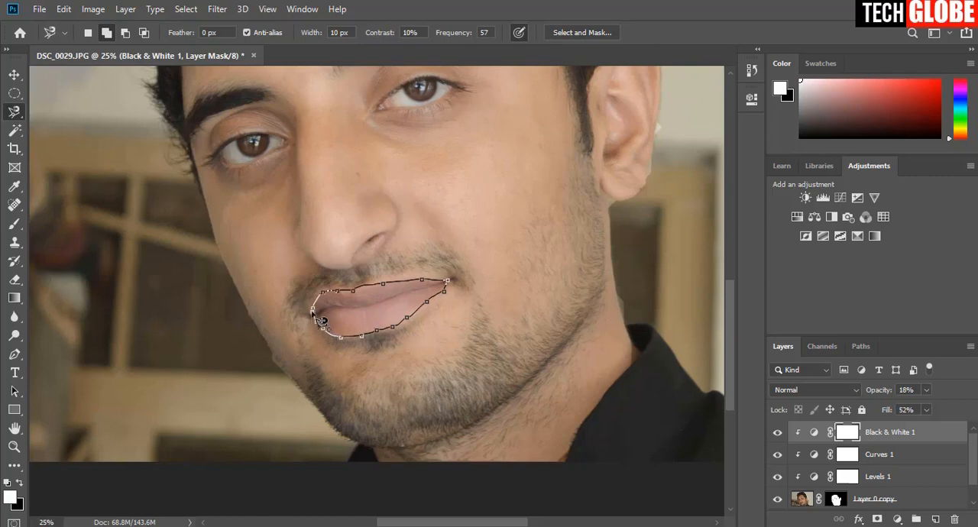
pyautogui.click(315, 310)
# Add a Hue/Saturation adjustment layer masked to the selected lips and set its Hue to -7.
pyautogui.moveTo(714, 280); pyautogui.dragTo(655, 230)
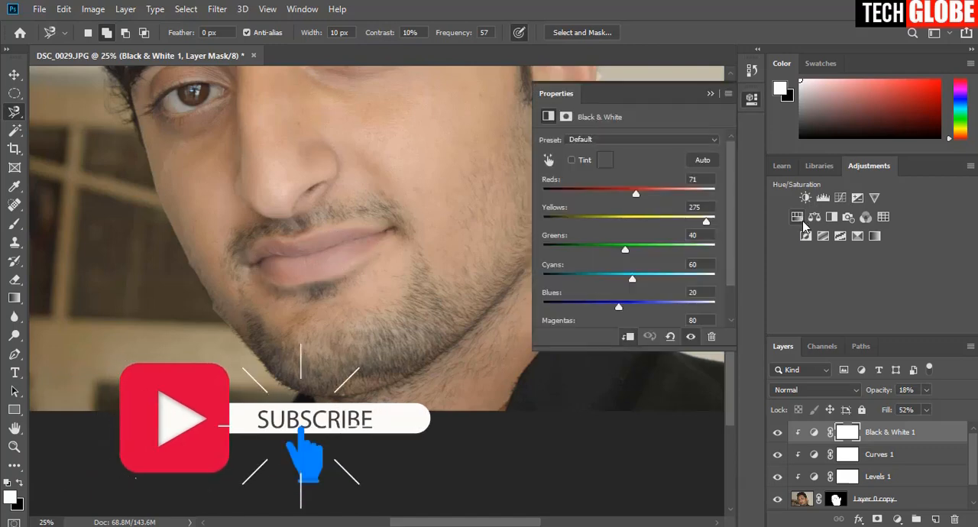
pyautogui.click(798, 217)
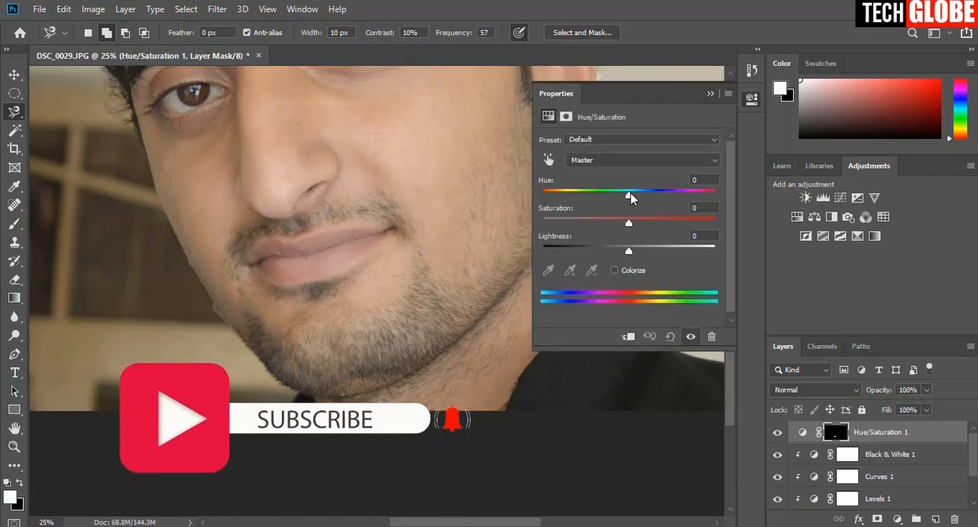
pyautogui.moveTo(631, 198); pyautogui.dragTo(624, 198)
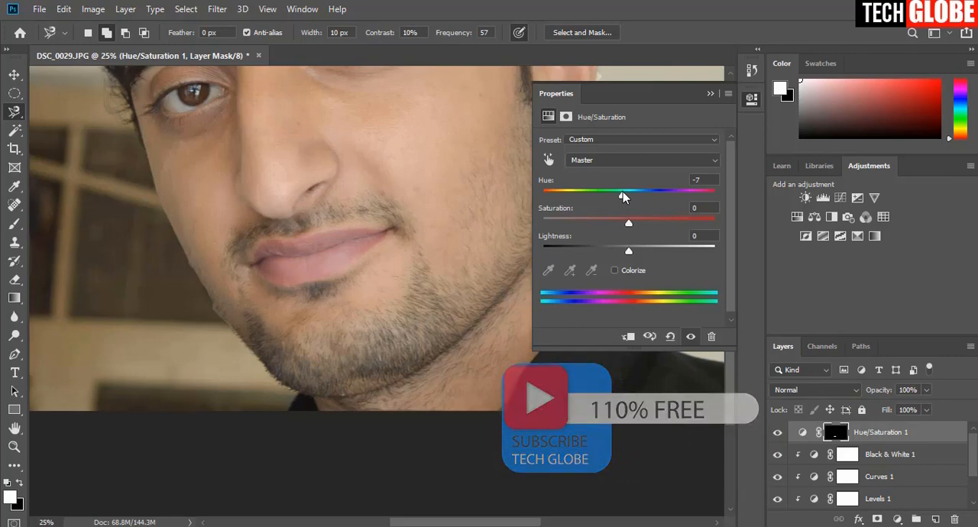
pyautogui.click(710, 93)
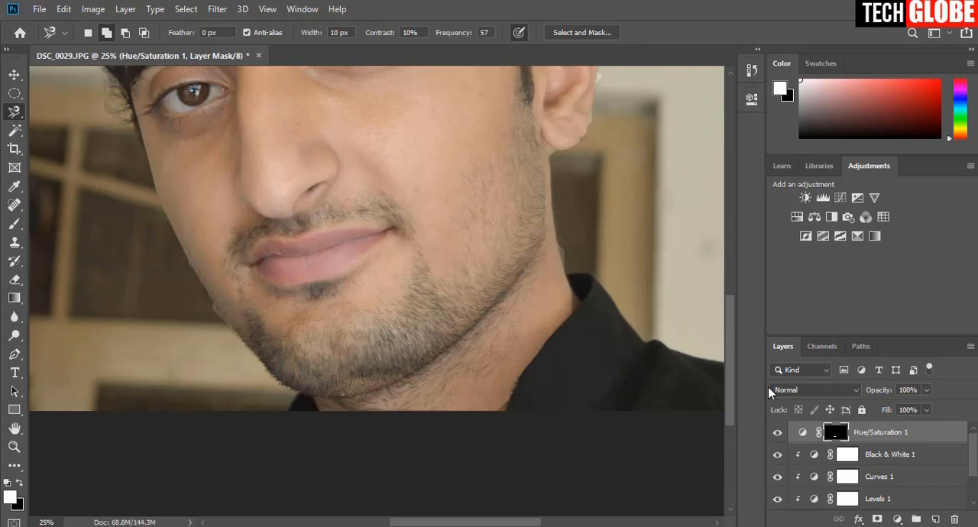
# Compare the portrait with the lips' Hue/Saturation layer hidden and shown, and with the masked Layer 0 copy hidden and shown.
pyautogui.click(779, 434)
pyautogui.click(779, 434)
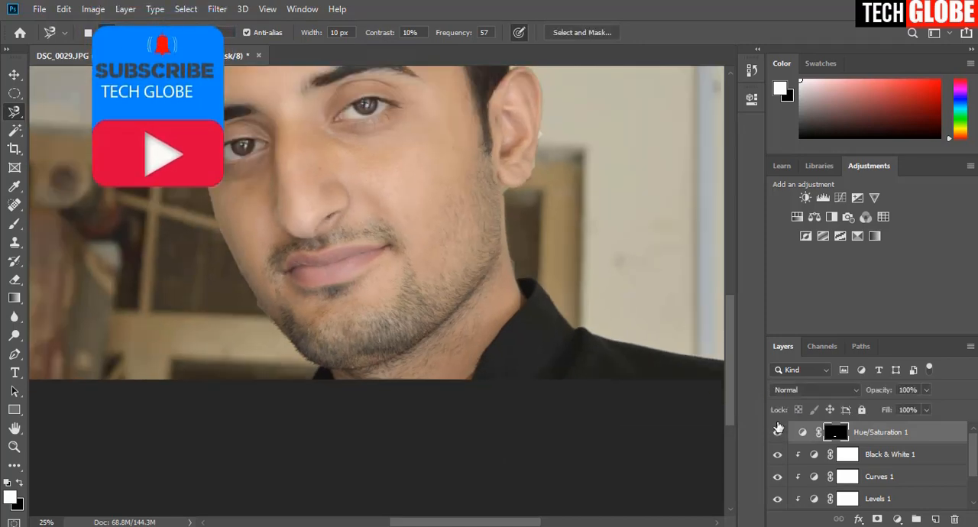
pyautogui.hotkey('ctrl', '-')
pyautogui.hotkey('ctrl', '-')
pyautogui.hotkey('ctrl', '-')
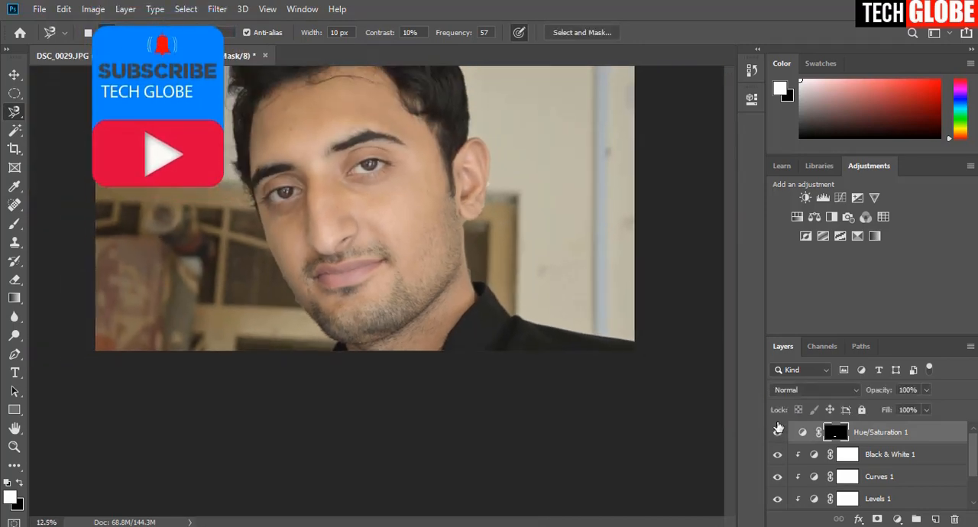
pyautogui.hotkey('ctrl', '+')
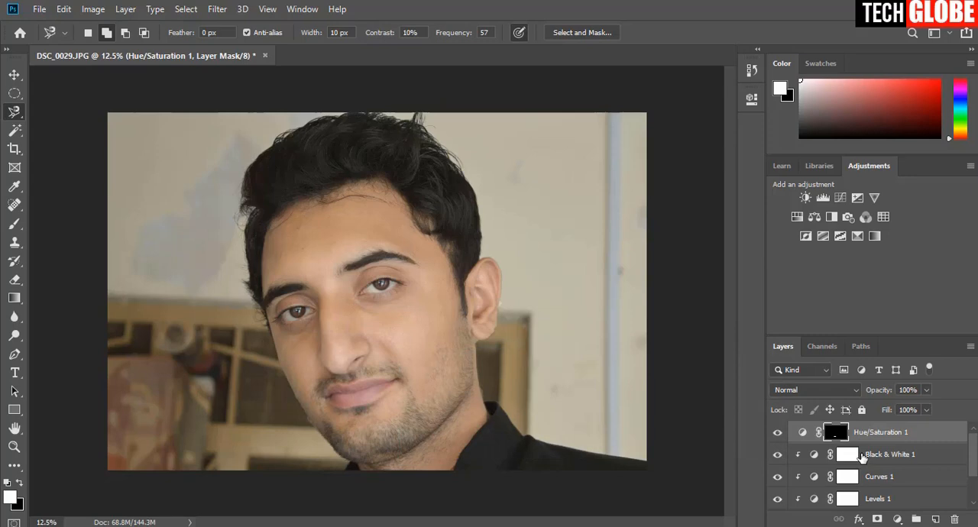
pyautogui.scroll(-1, 863, 457)
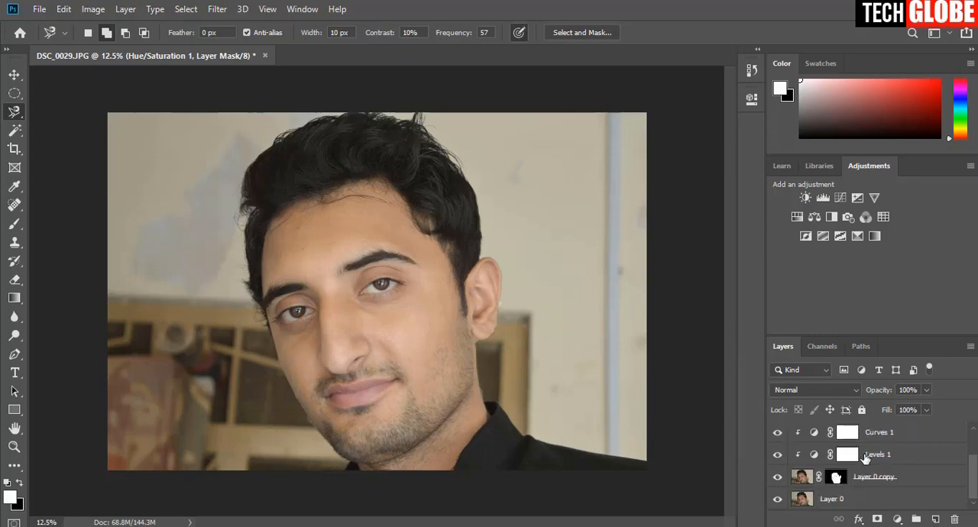
pyautogui.click(778, 478)
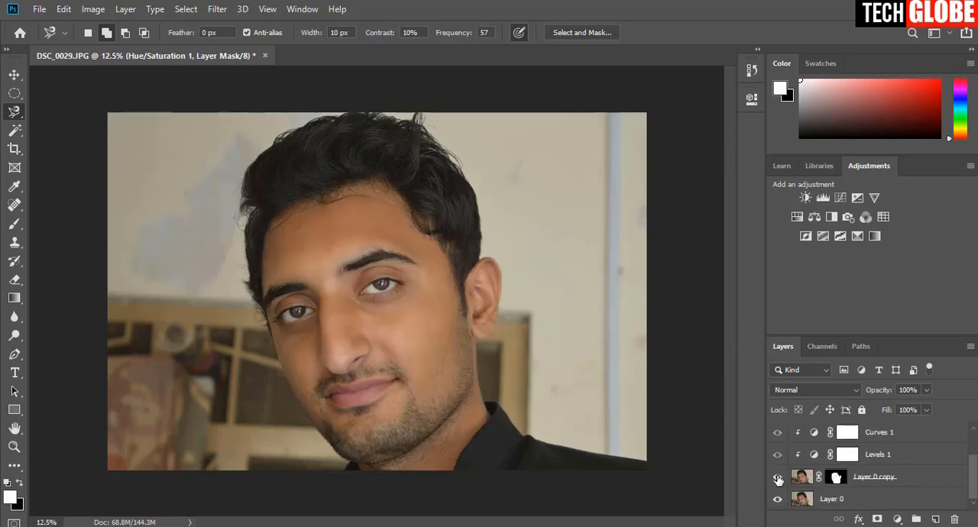
pyautogui.click(778, 479)
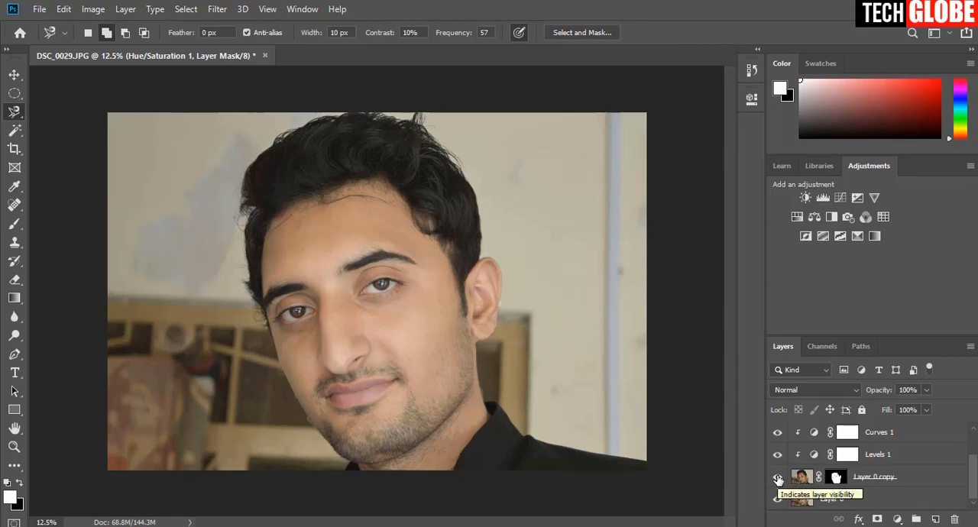